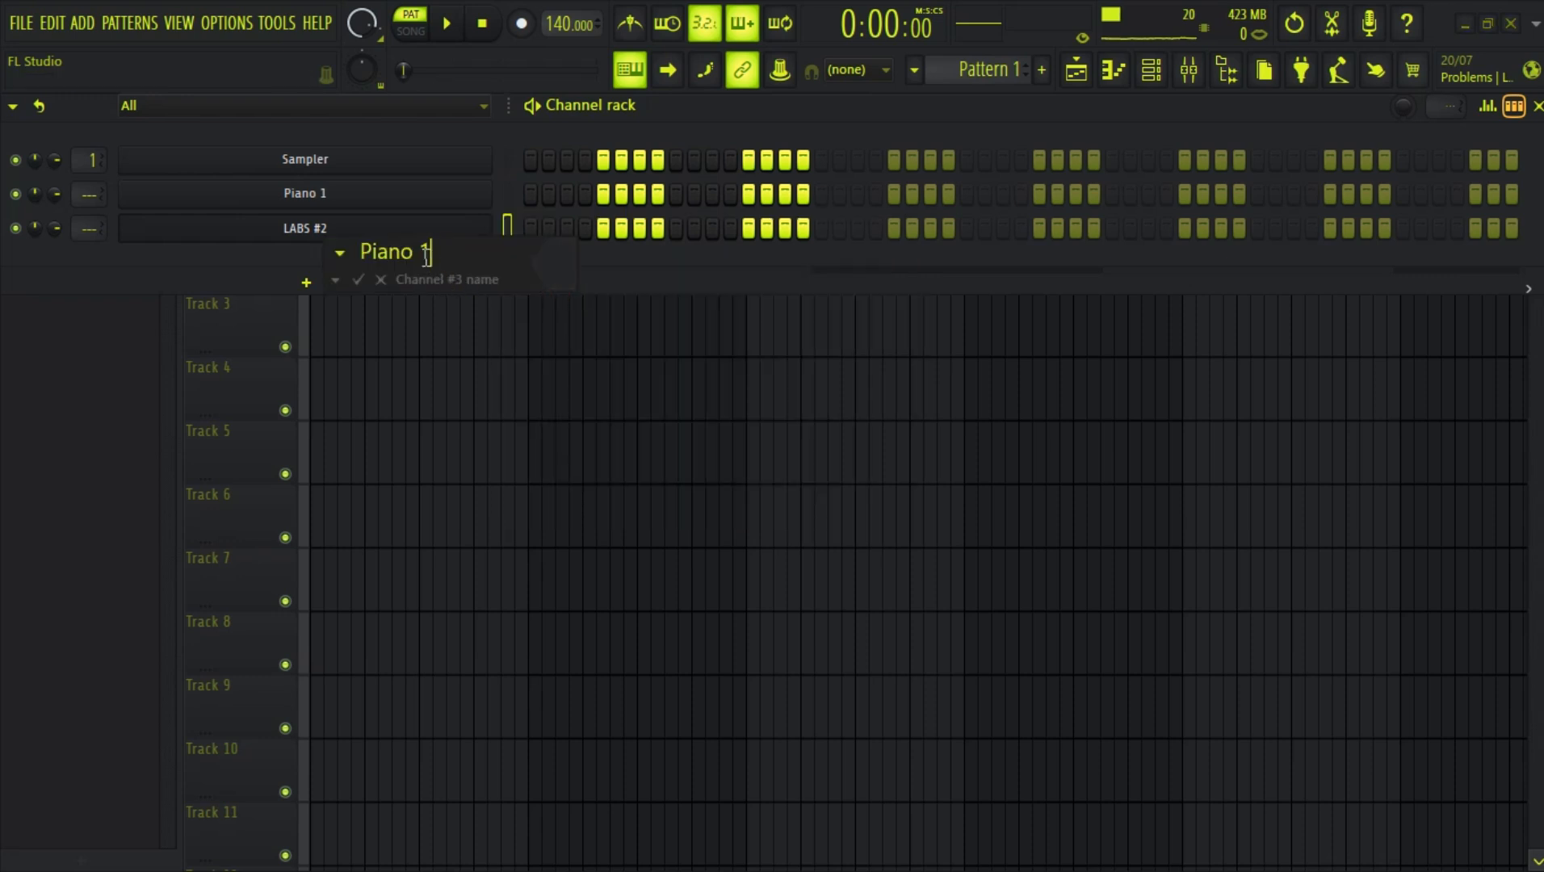
Step: Rename the third channel as Piano 2
key(BackSpace)
text(2)
click(368, 279)
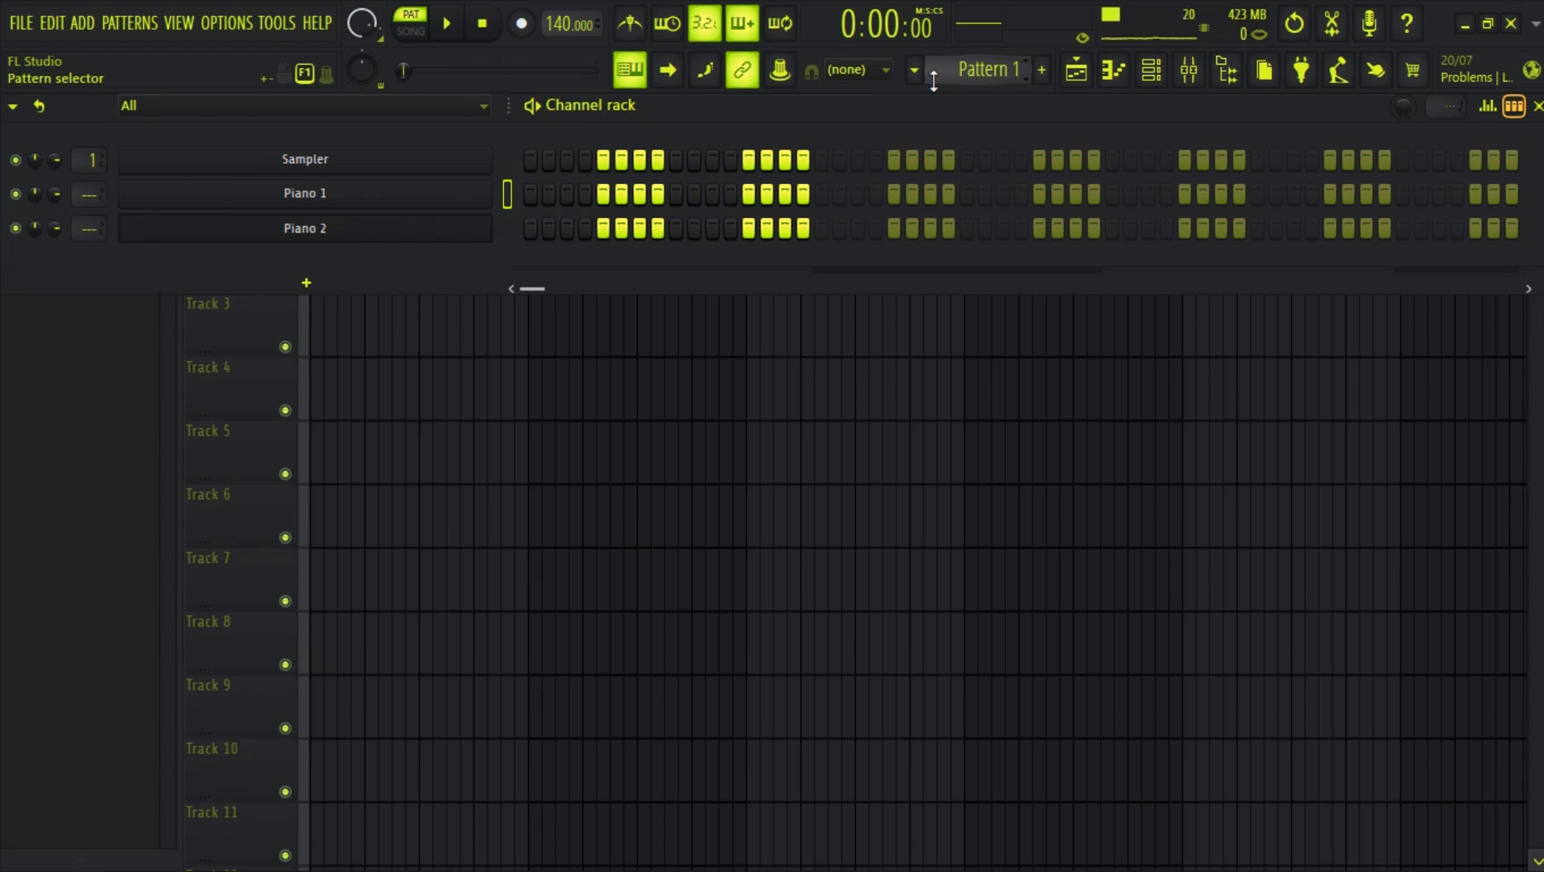
Step: Open the piano roll for Piano 1 and load MIDI_CLIPPED from the MIDI COMPOSITIONS folder into it
right_click(467, 194)
click(537, 192)
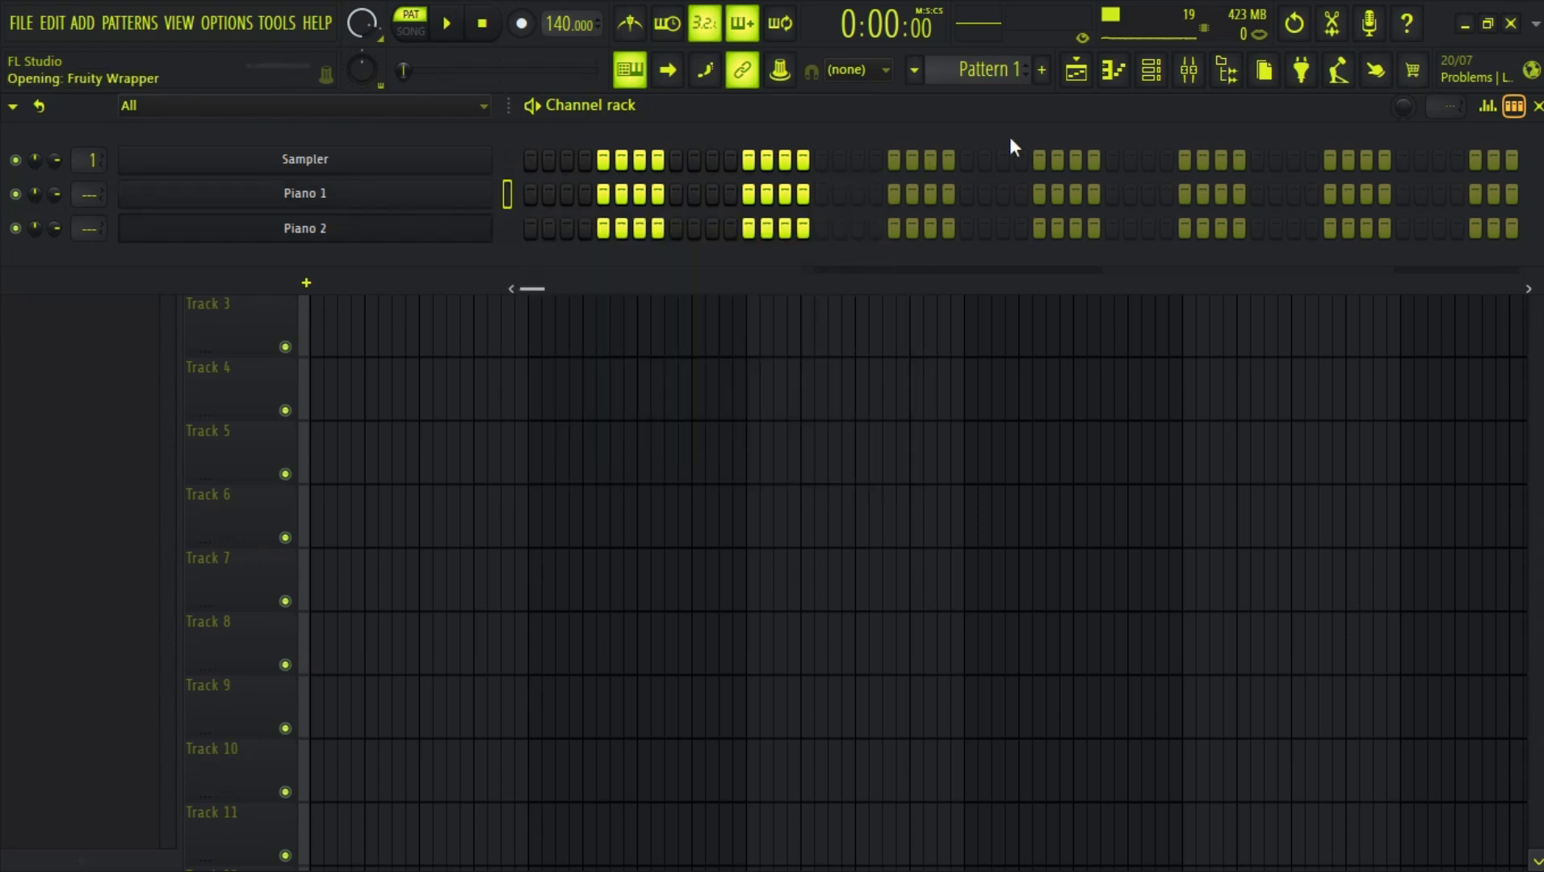
click(1227, 72)
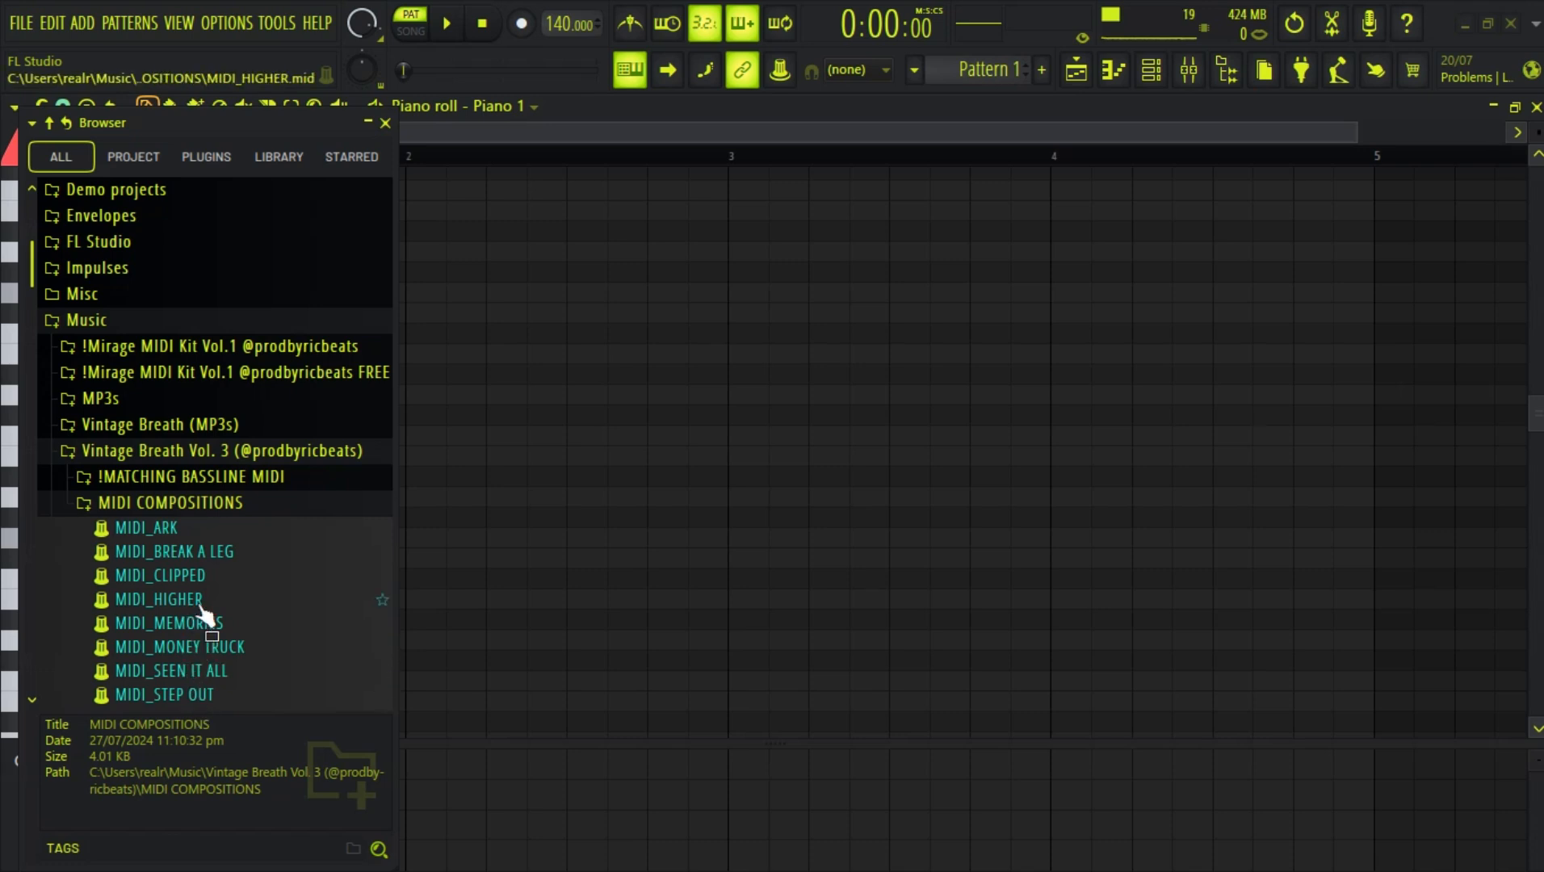
drag(174, 585, 598, 452)
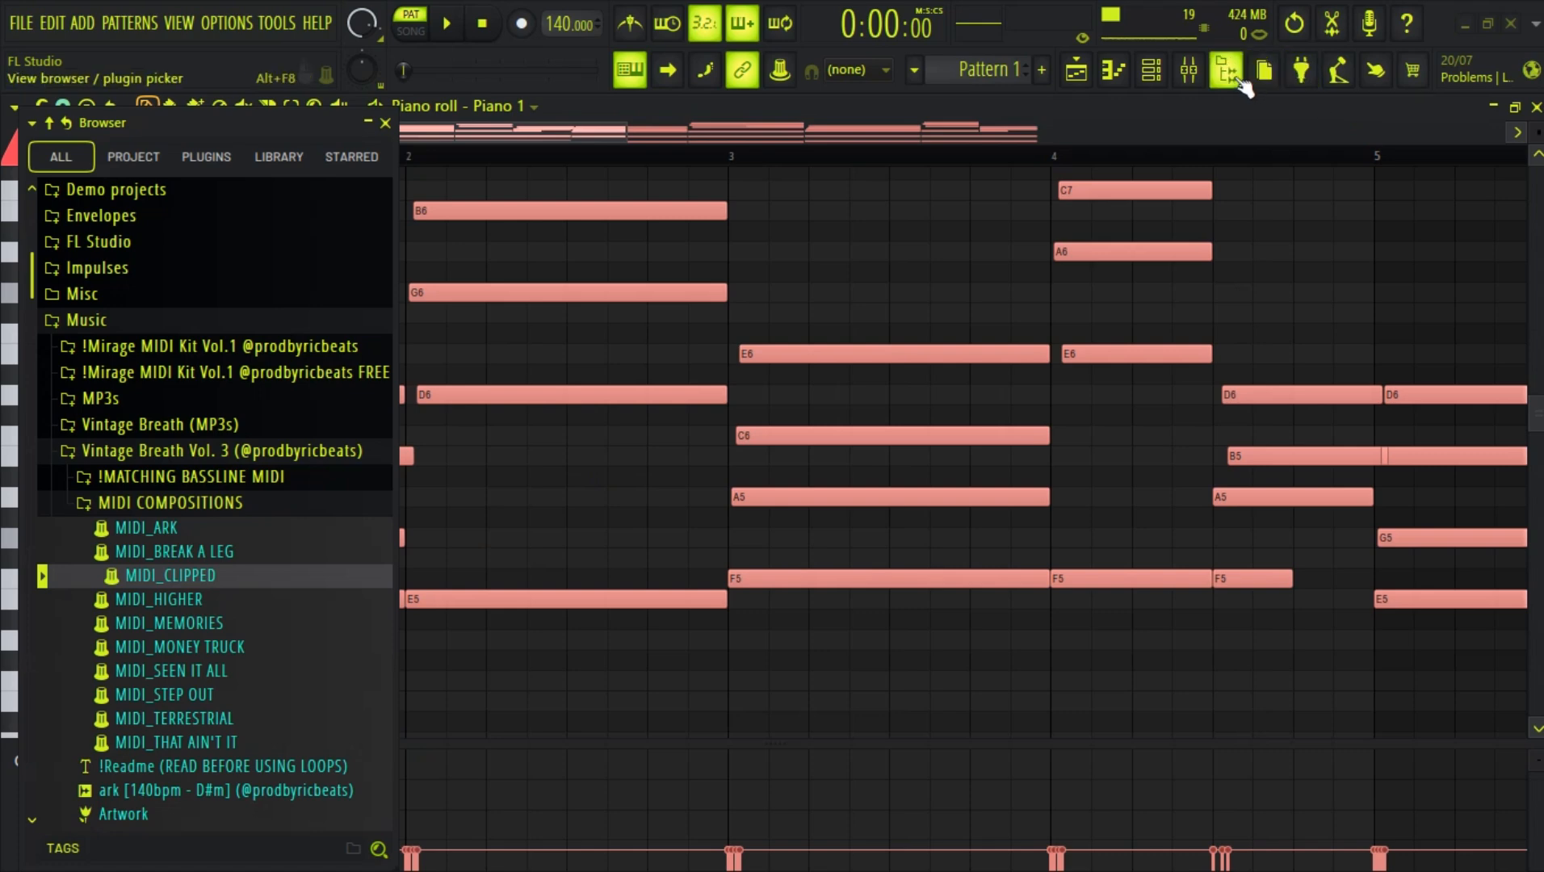
click(1227, 71)
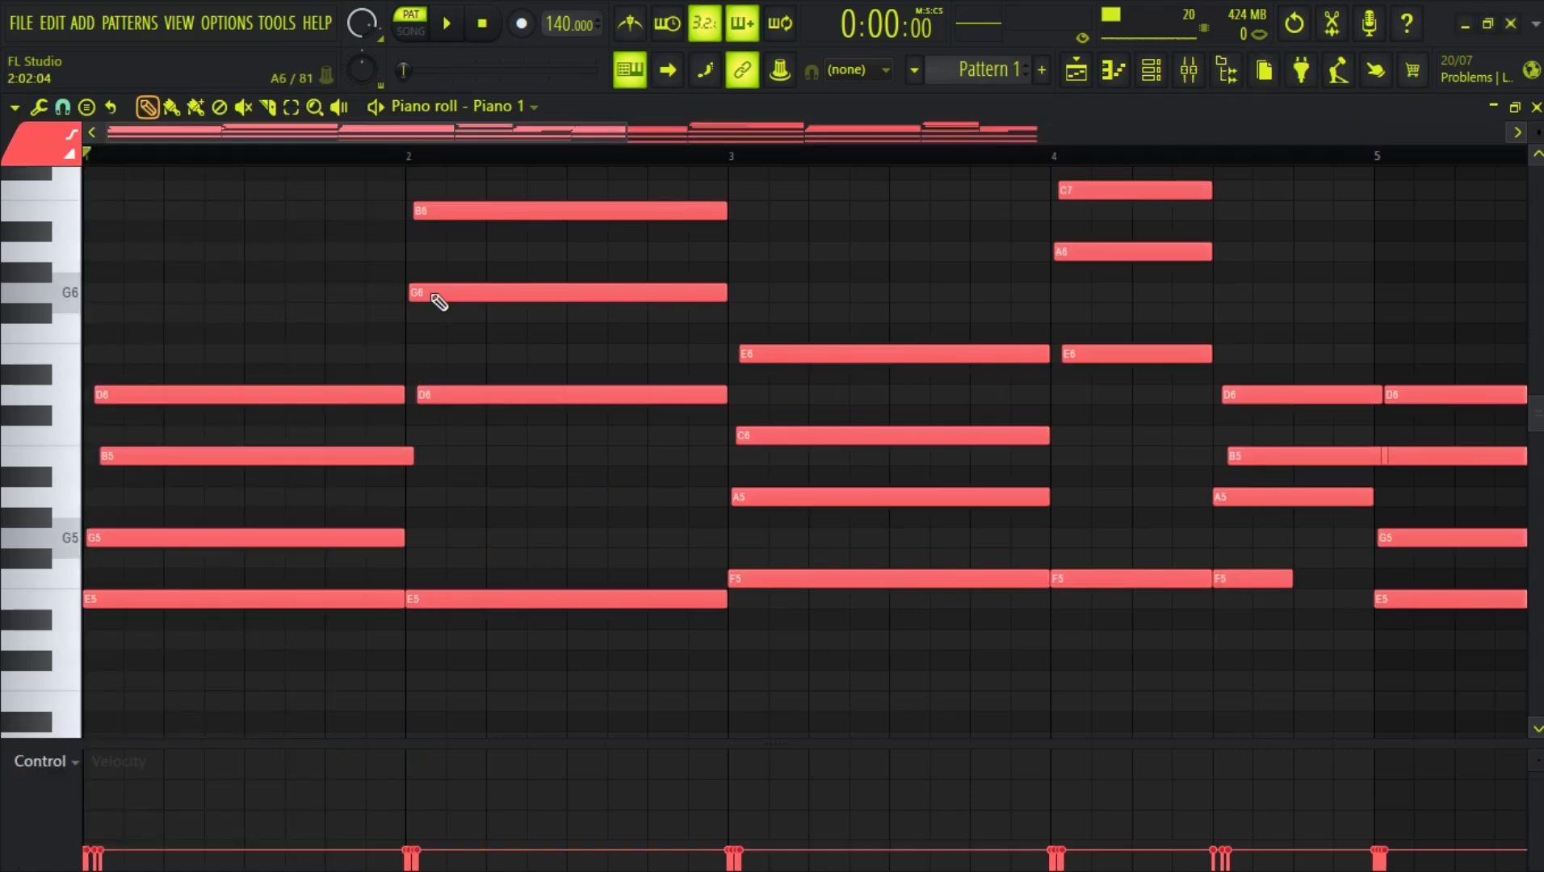
Step: Play back the chord progression in the Piano 1 piano roll from the start, then stop playback
click(457, 24)
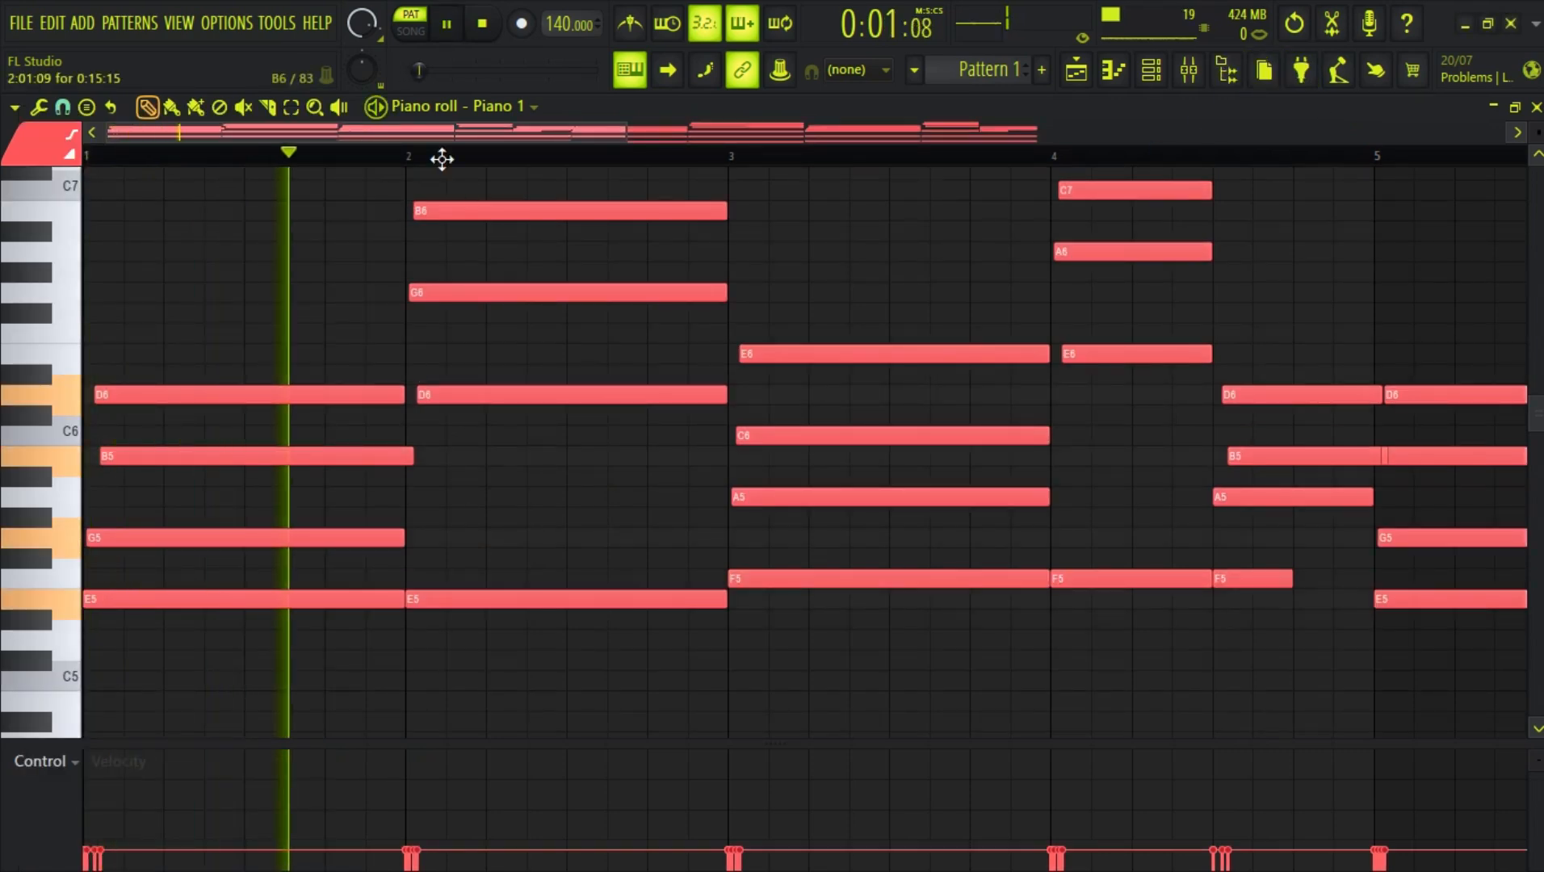
scroll(465, 160, down, 4)
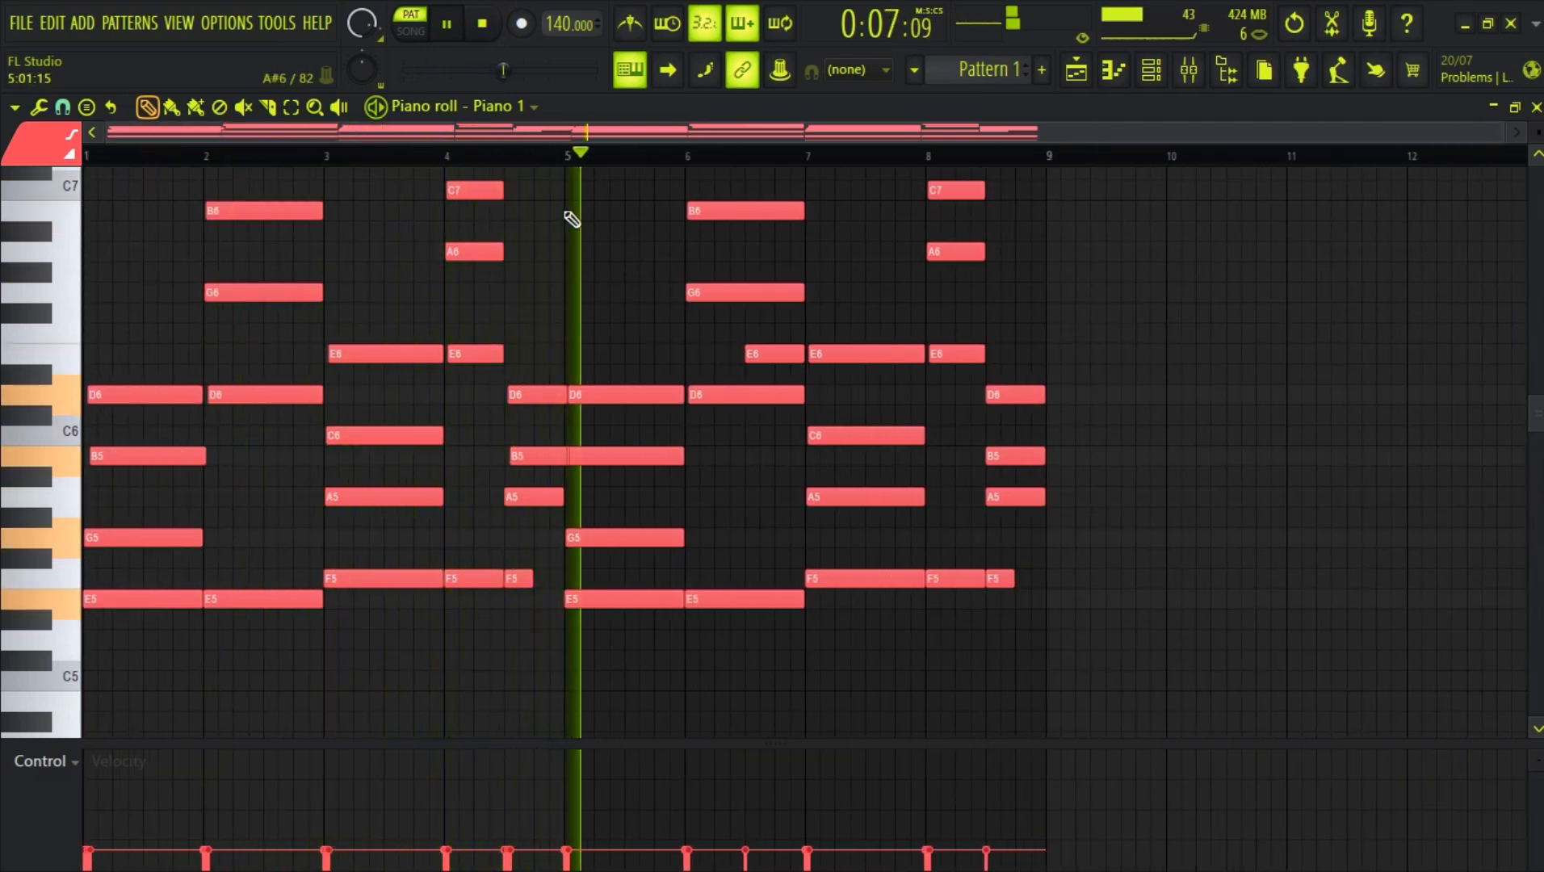
click(483, 24)
Step: Set the piano roll's scale highlighting to Default
click(14, 106)
mouse_move(35, 219)
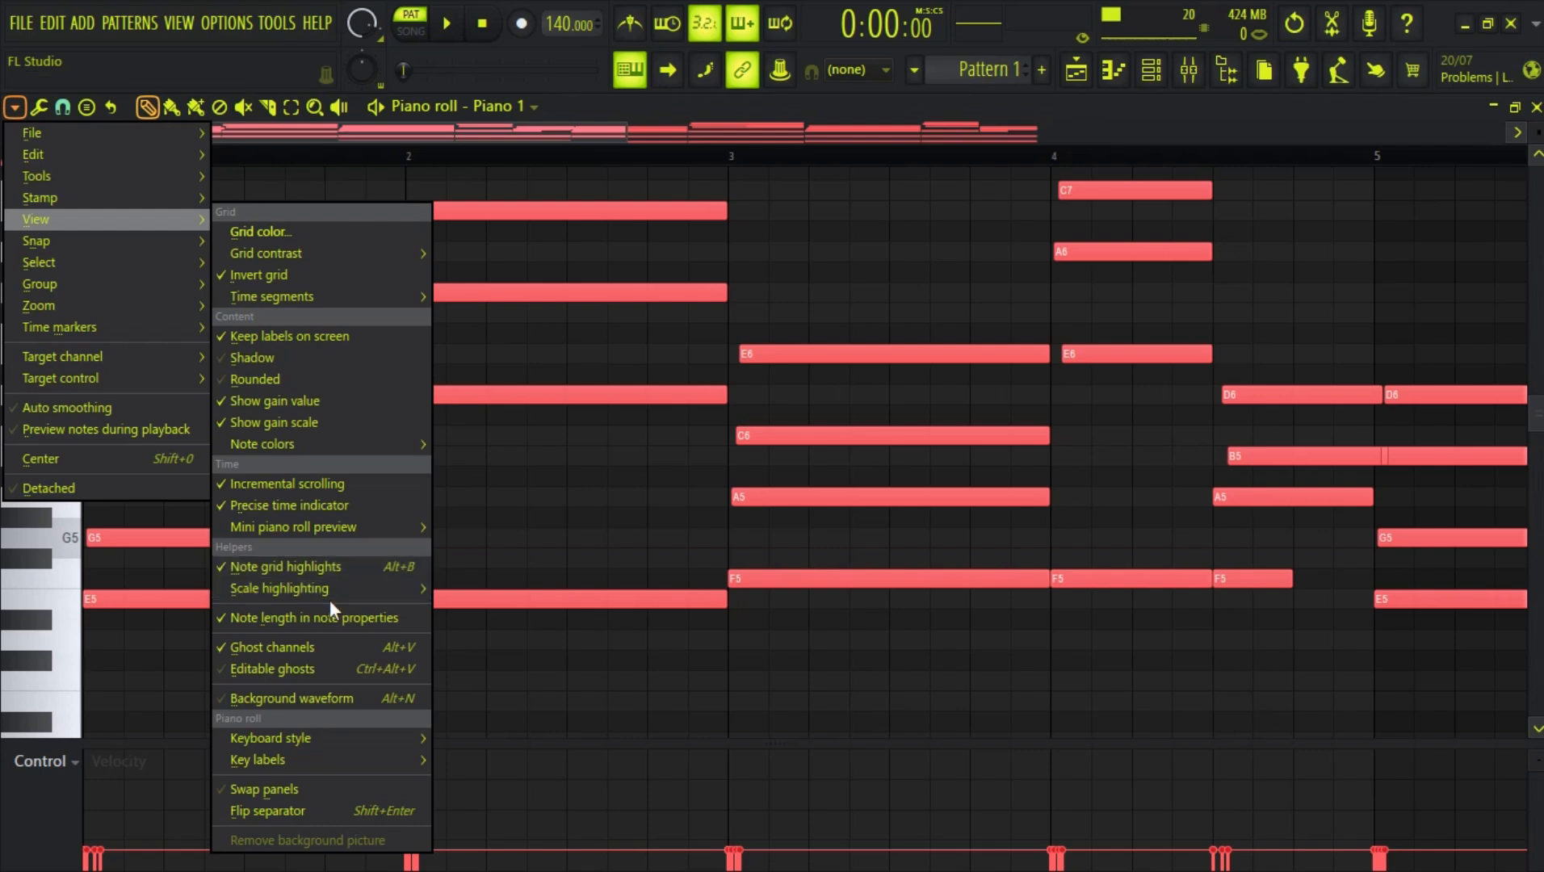
mouse_move(359, 593)
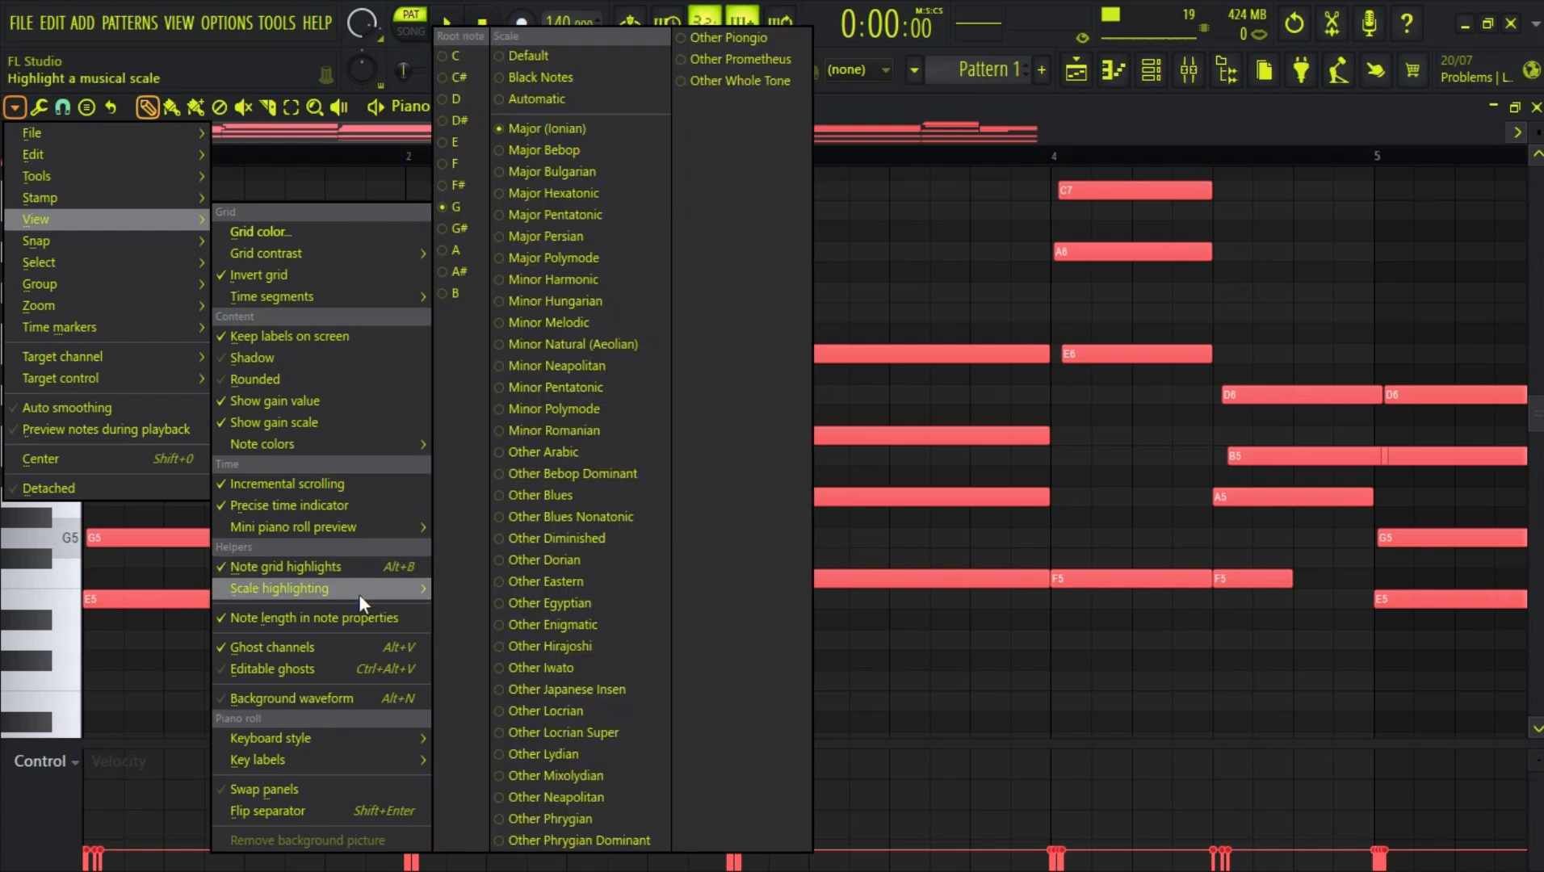
click(453, 51)
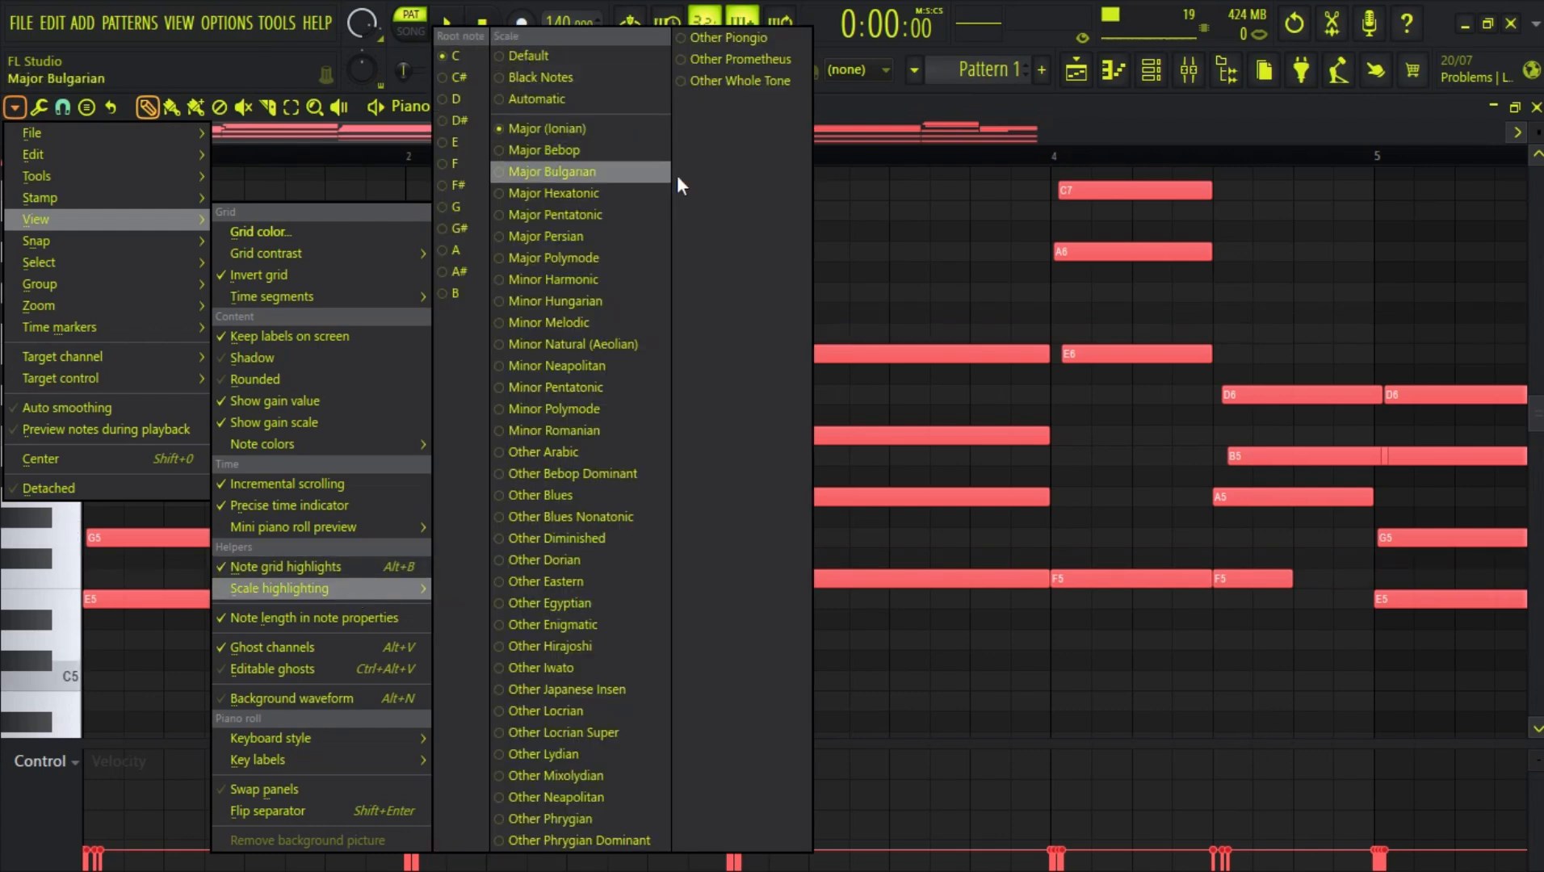
click(542, 56)
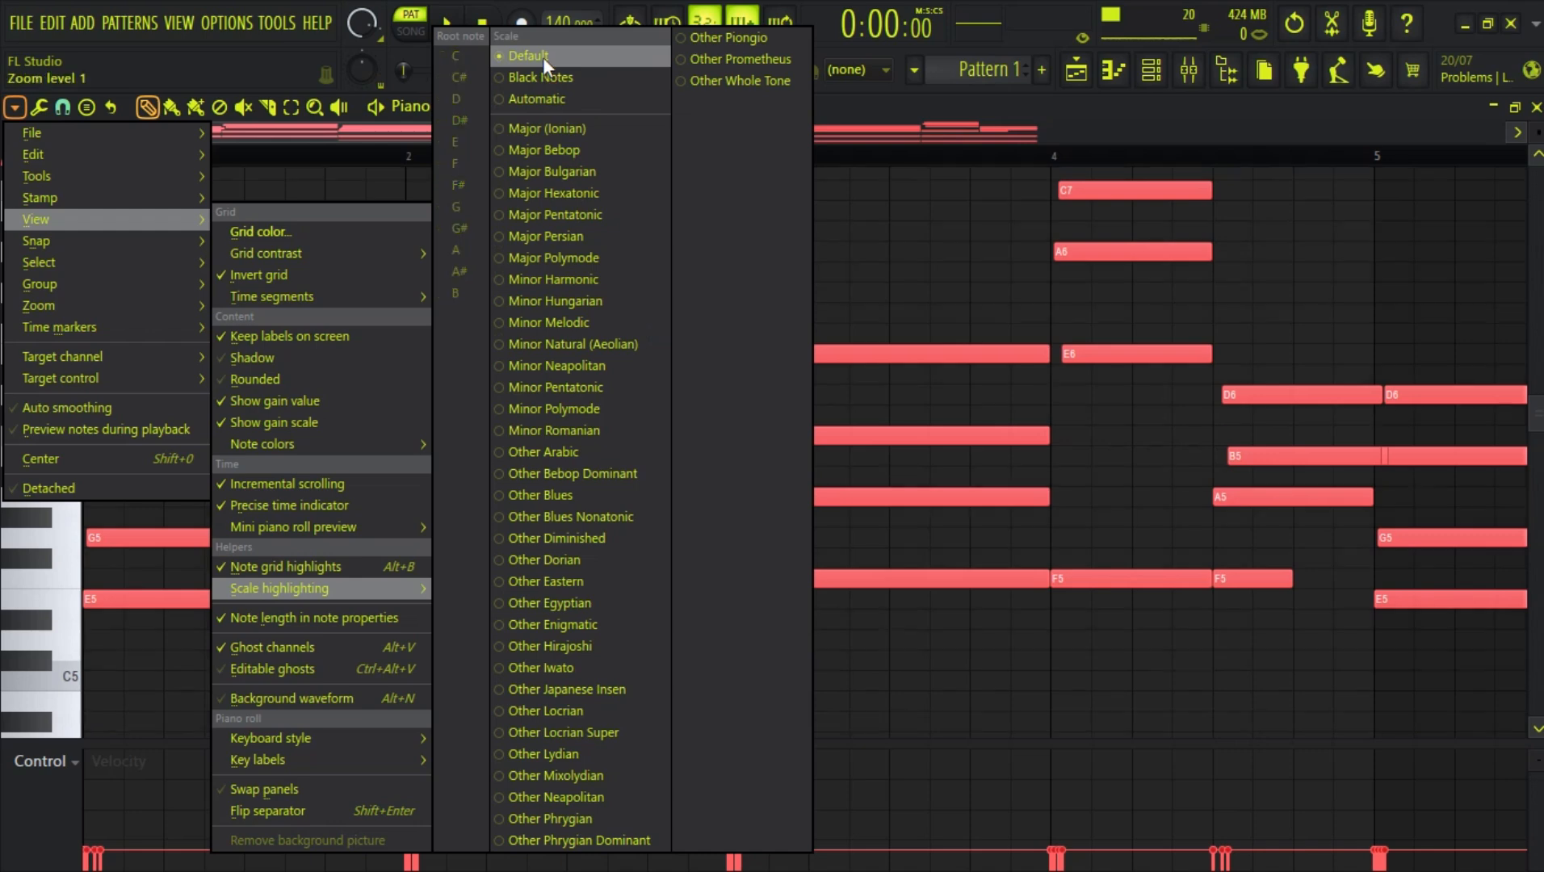
click(943, 218)
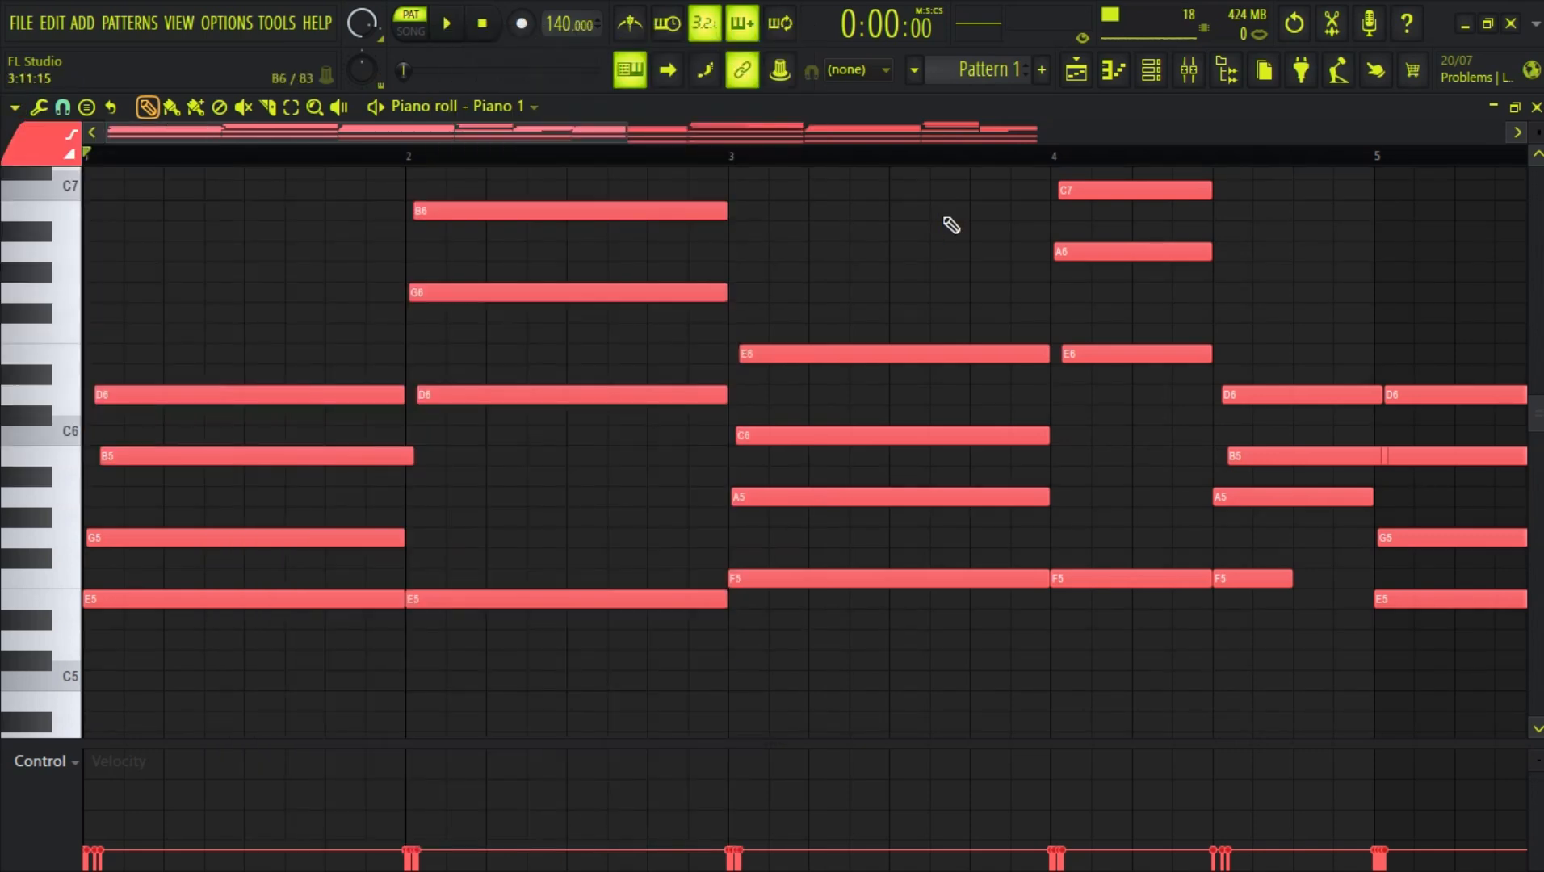
Step: Delete all notes in the Piano 1 piano roll and load MIDI_CLIPPED into it again
key(Delete)
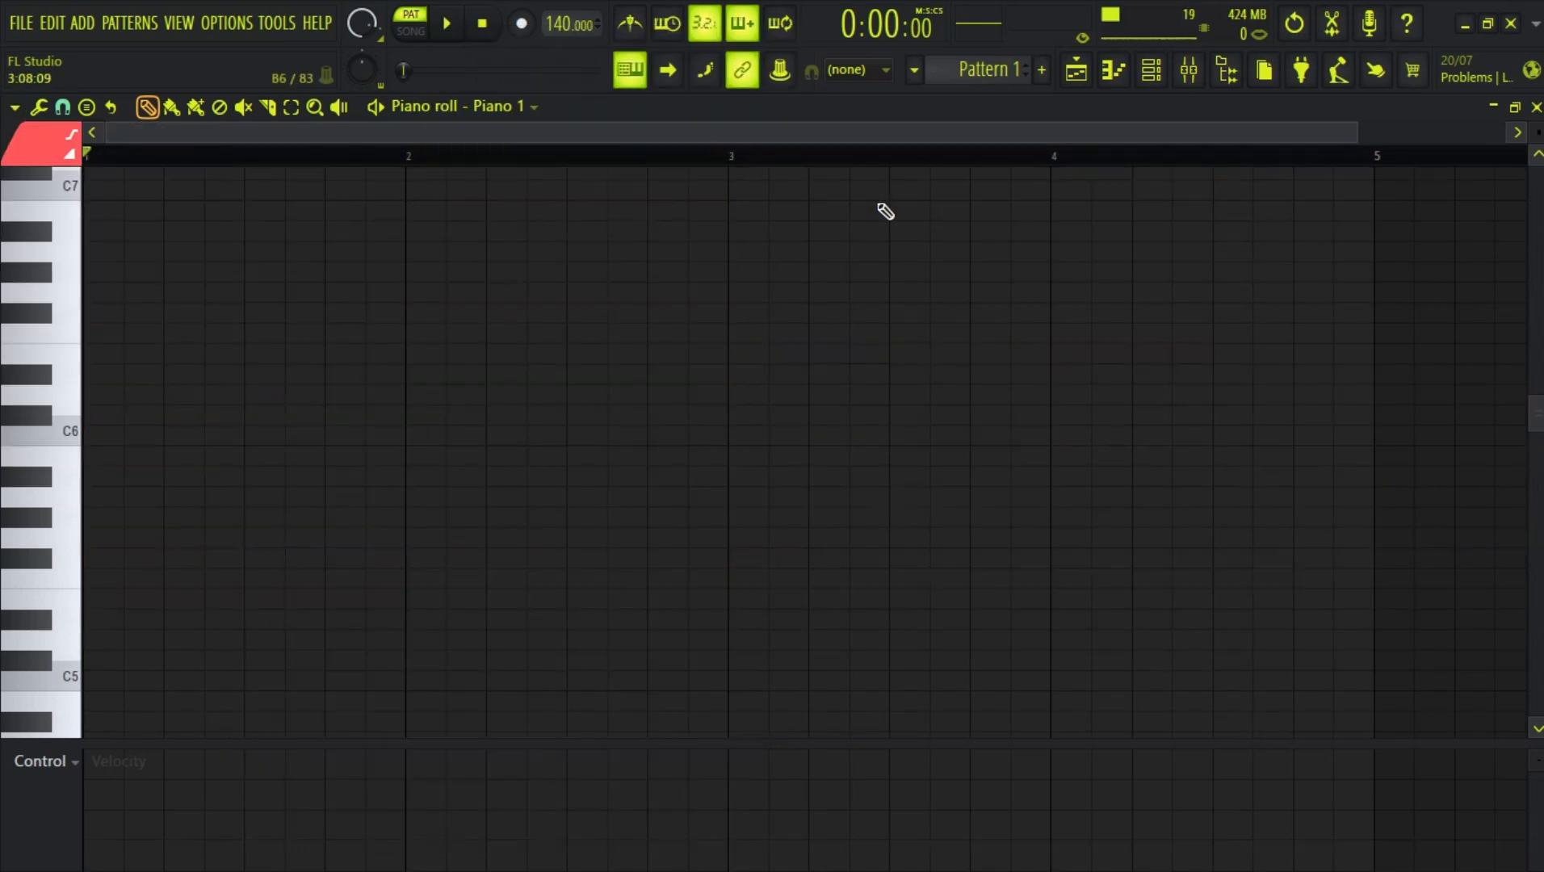
click(1151, 70)
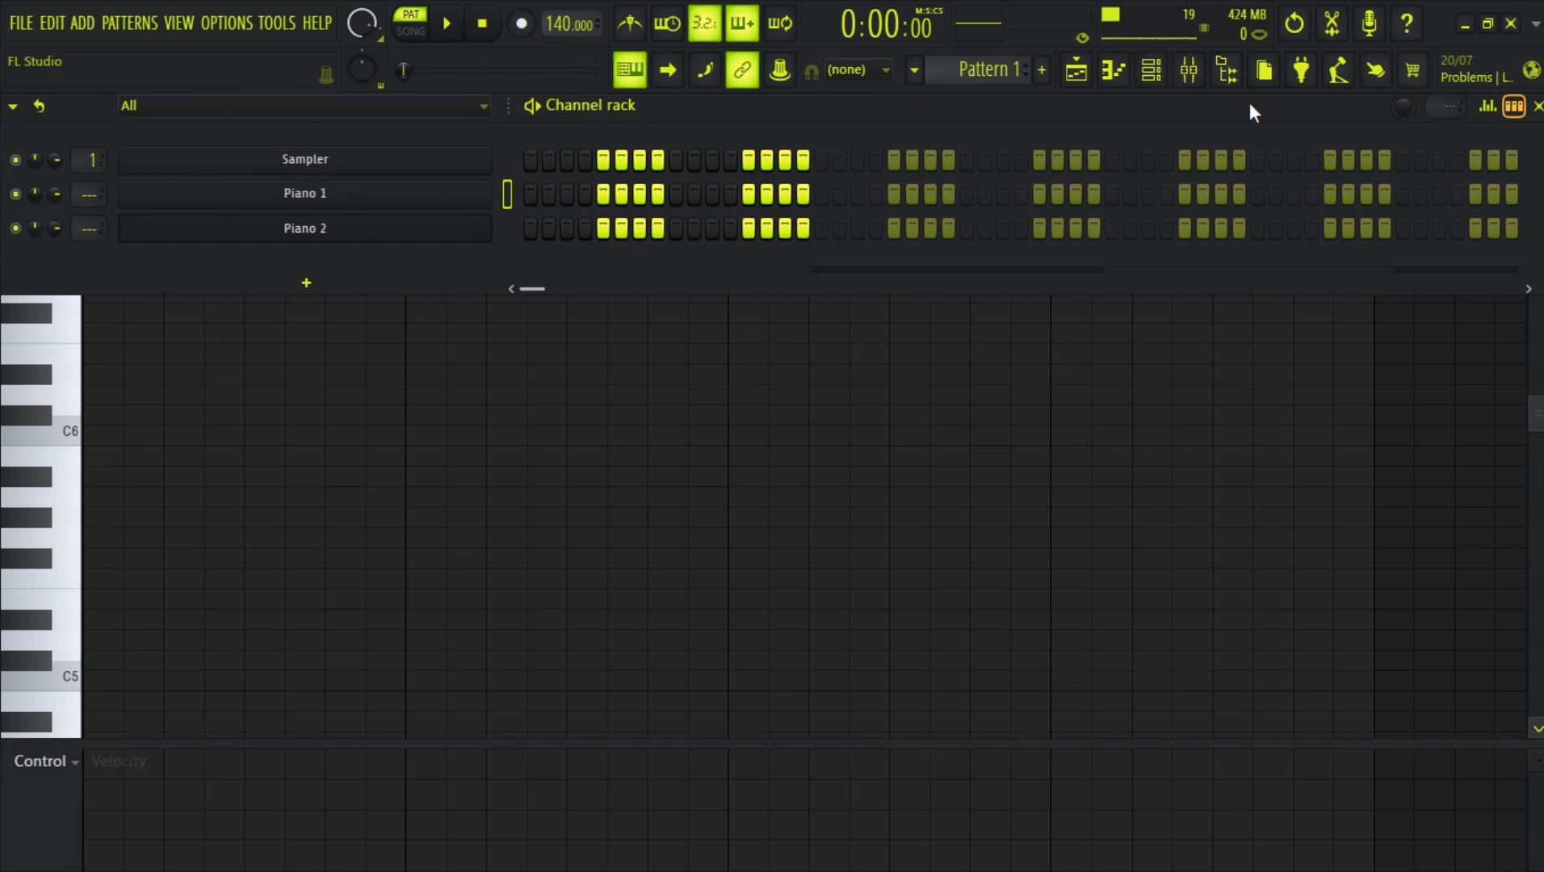
click(1012, 390)
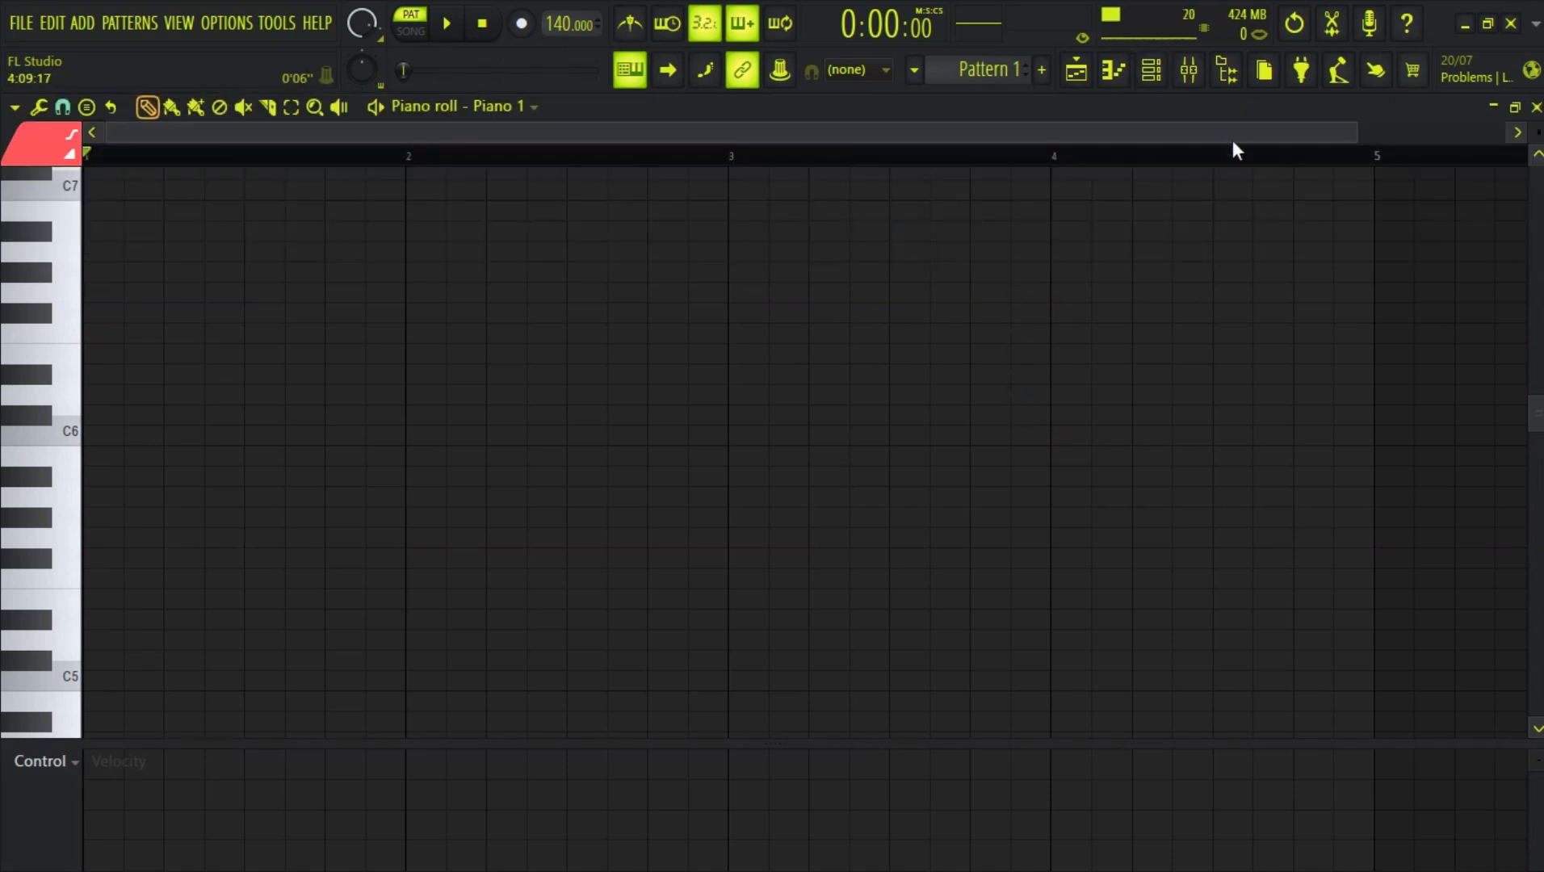
click(1227, 71)
drag(174, 575, 646, 505)
click(1229, 75)
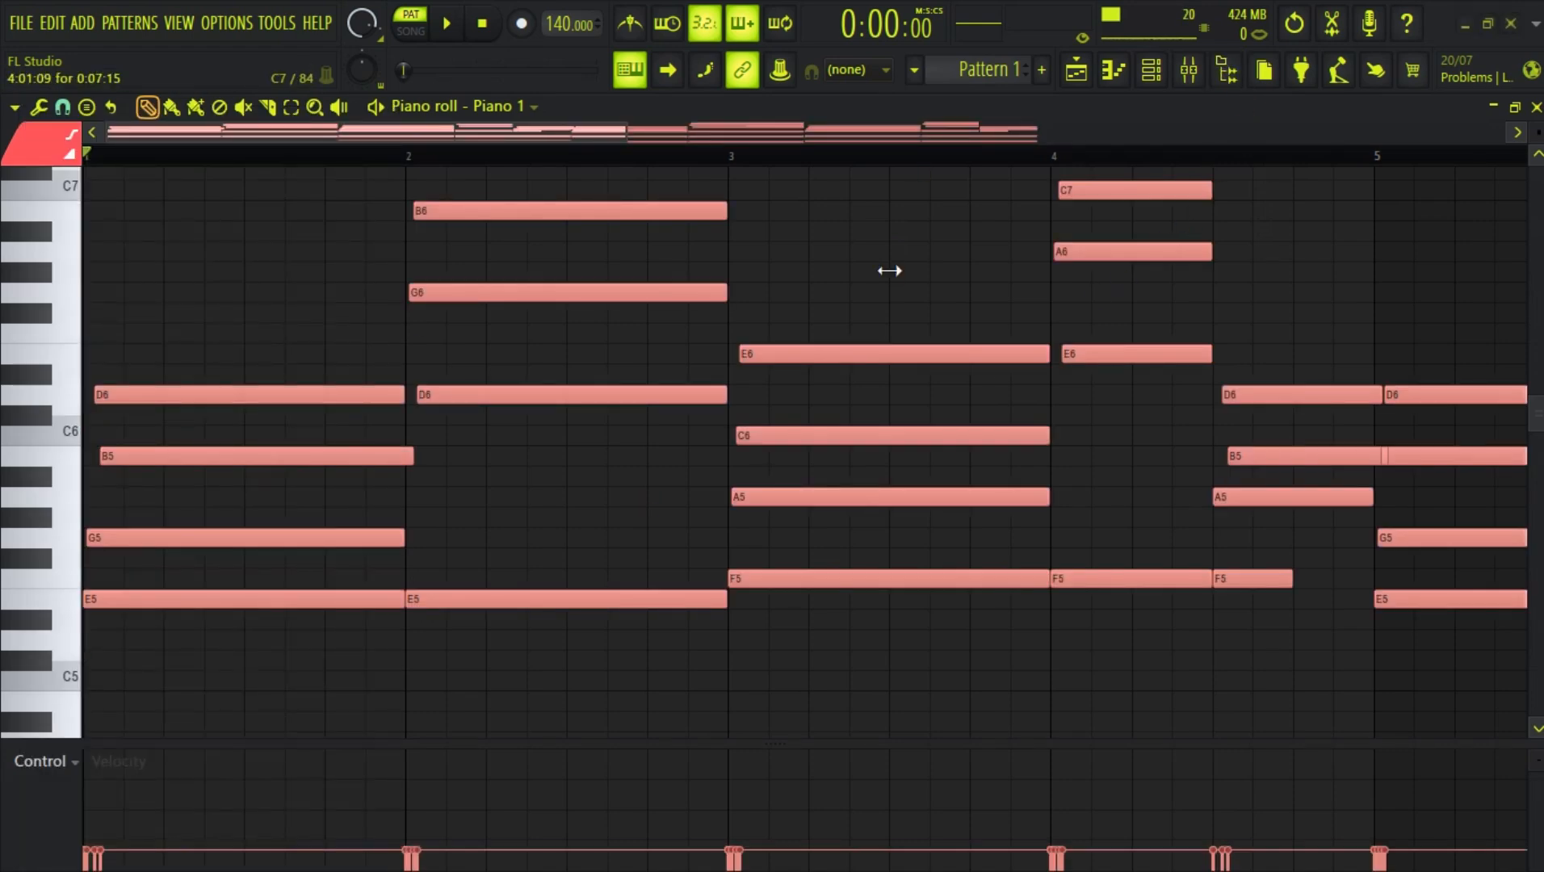
click(372, 699)
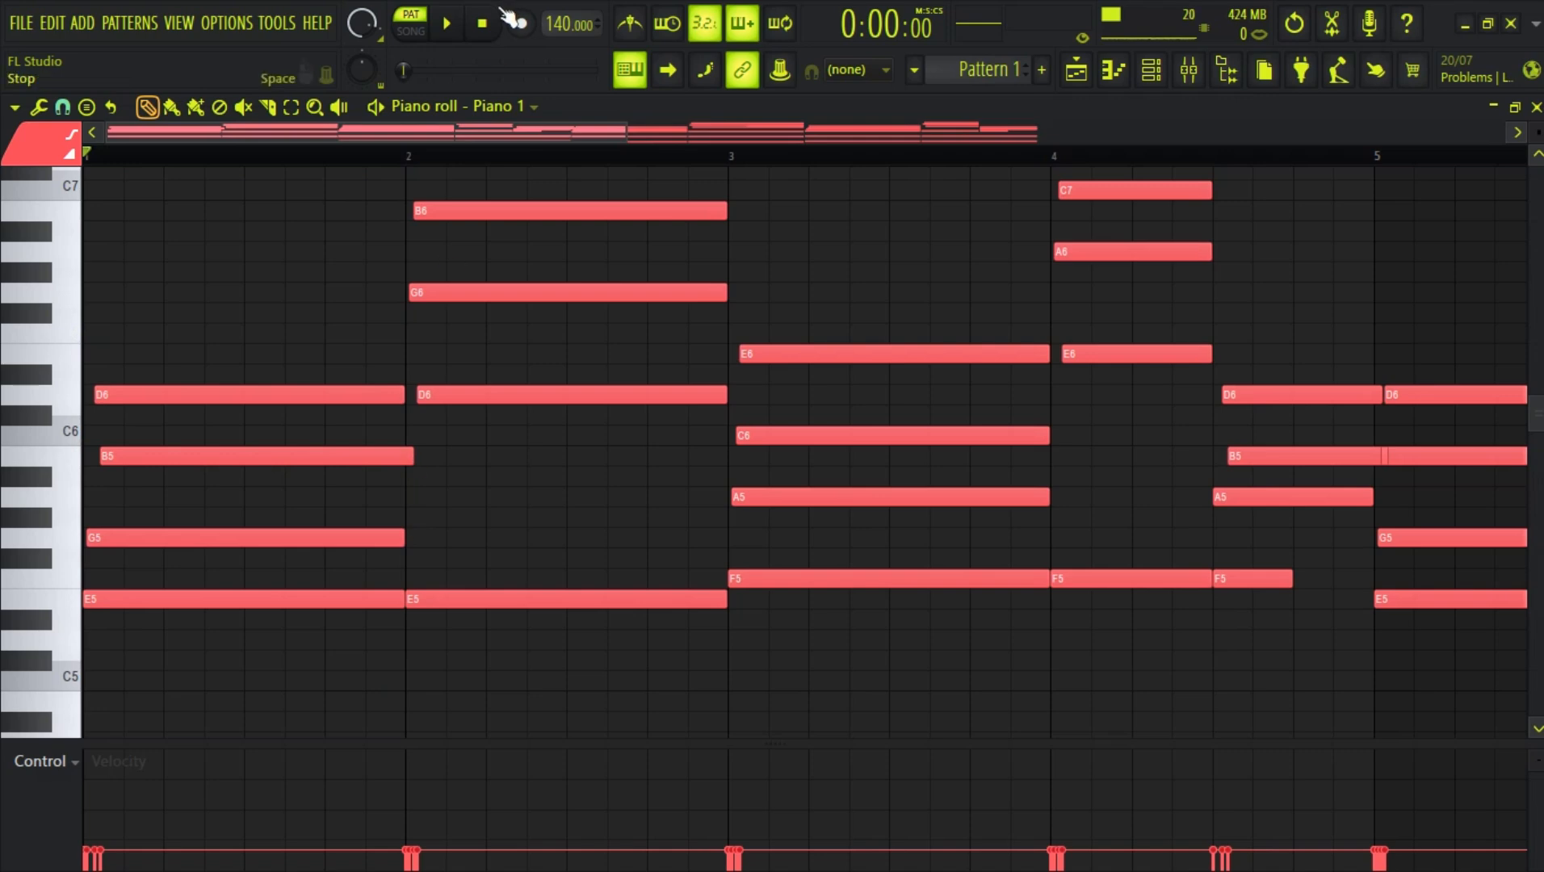
Step: Switch to Pattern 2 using its playlist clip on Track 2 and open the piano roll for Piano 2
scroll(440, 351, down, 4)
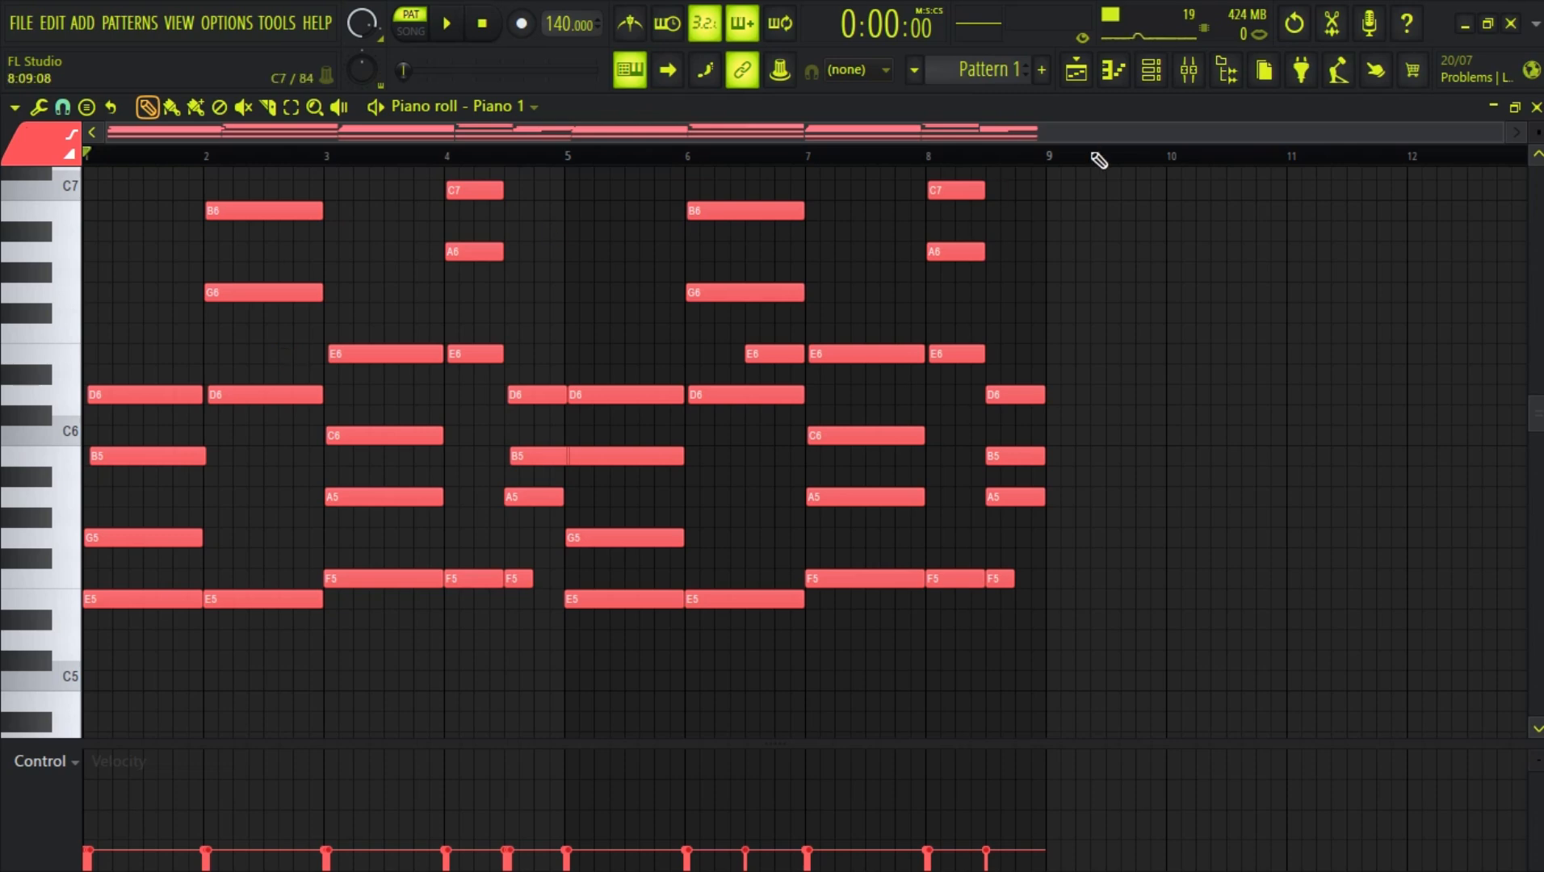
click(1105, 81)
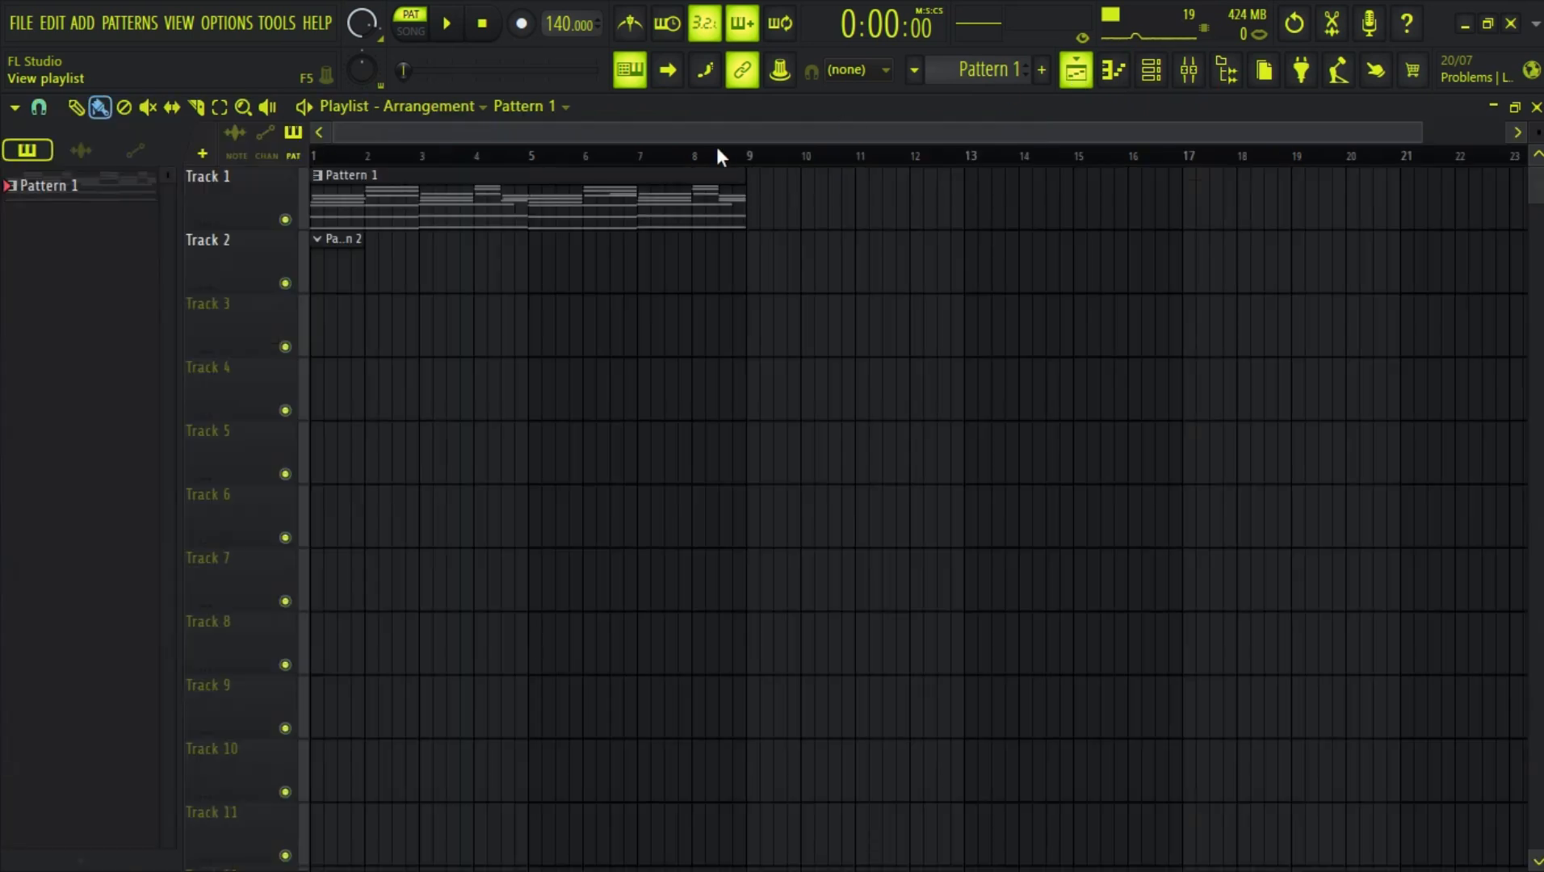
click(349, 258)
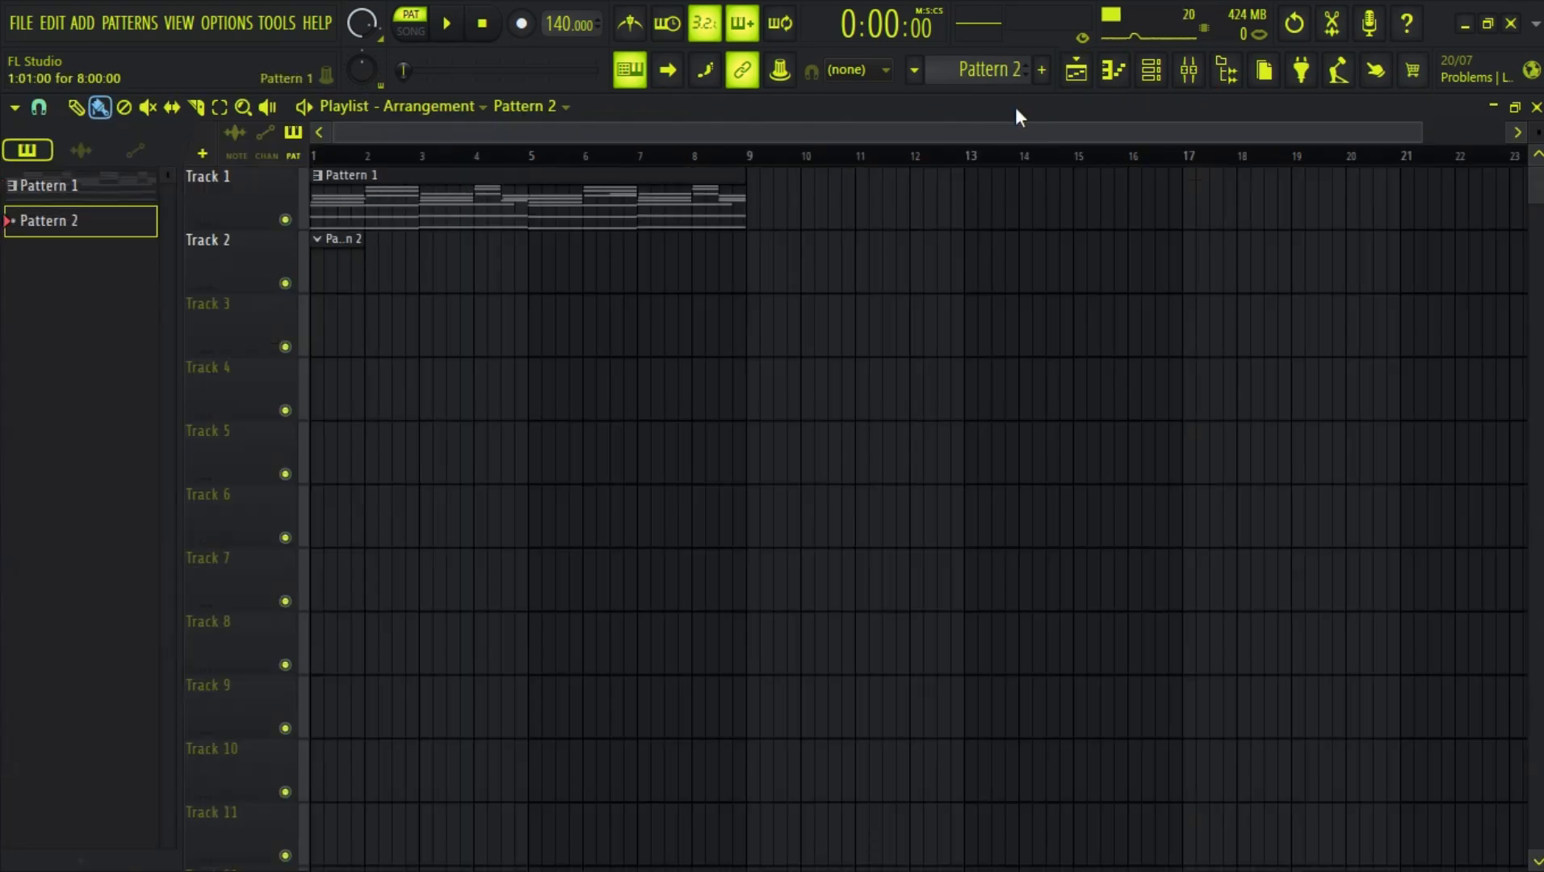
click(1163, 70)
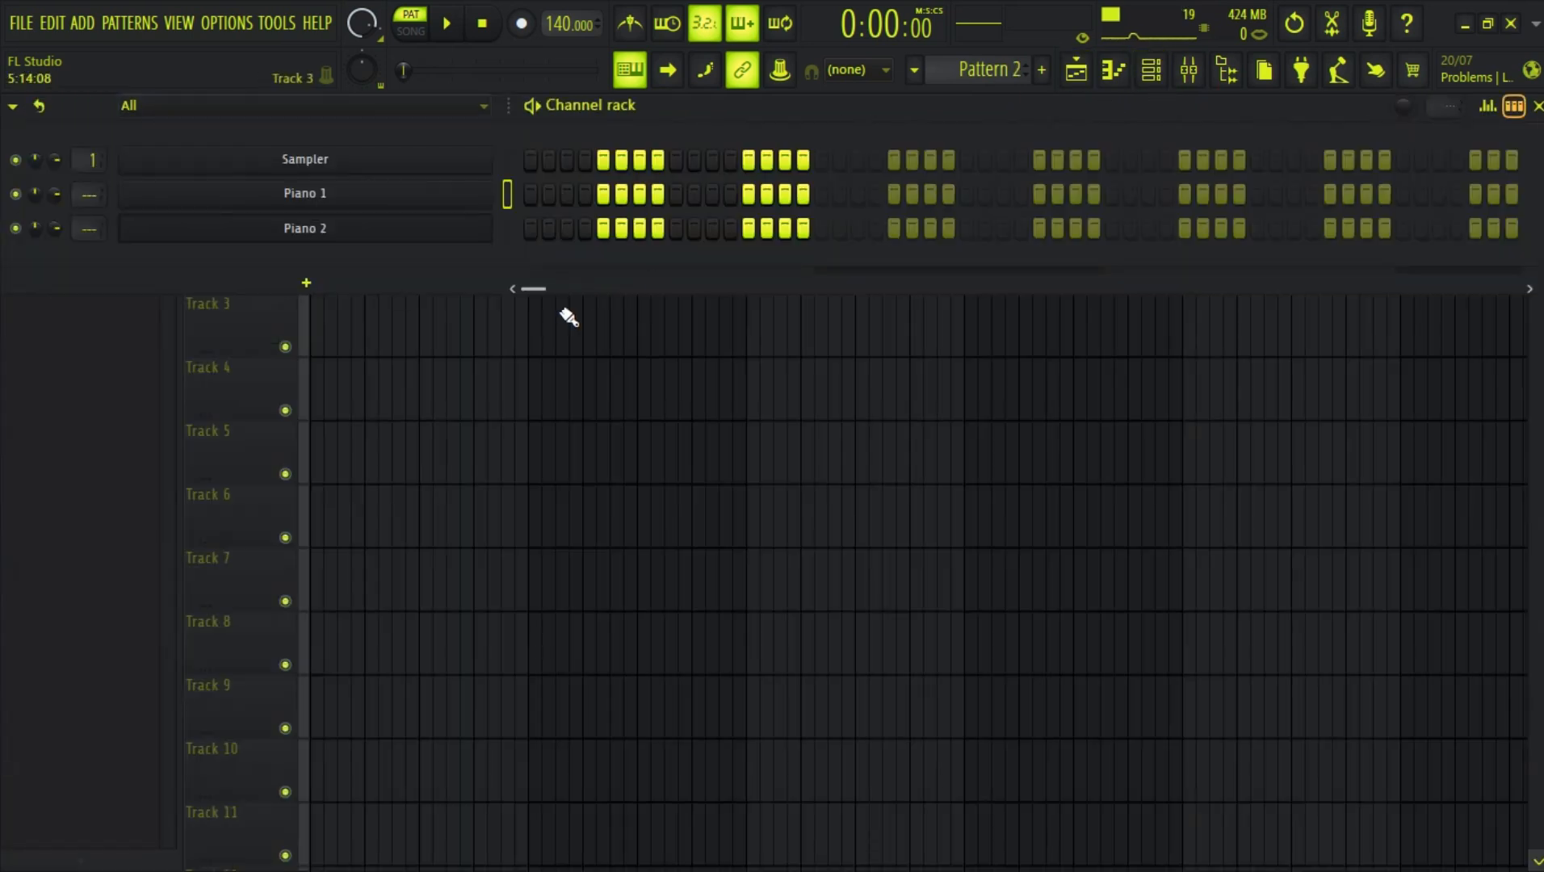
right_click(489, 221)
click(582, 220)
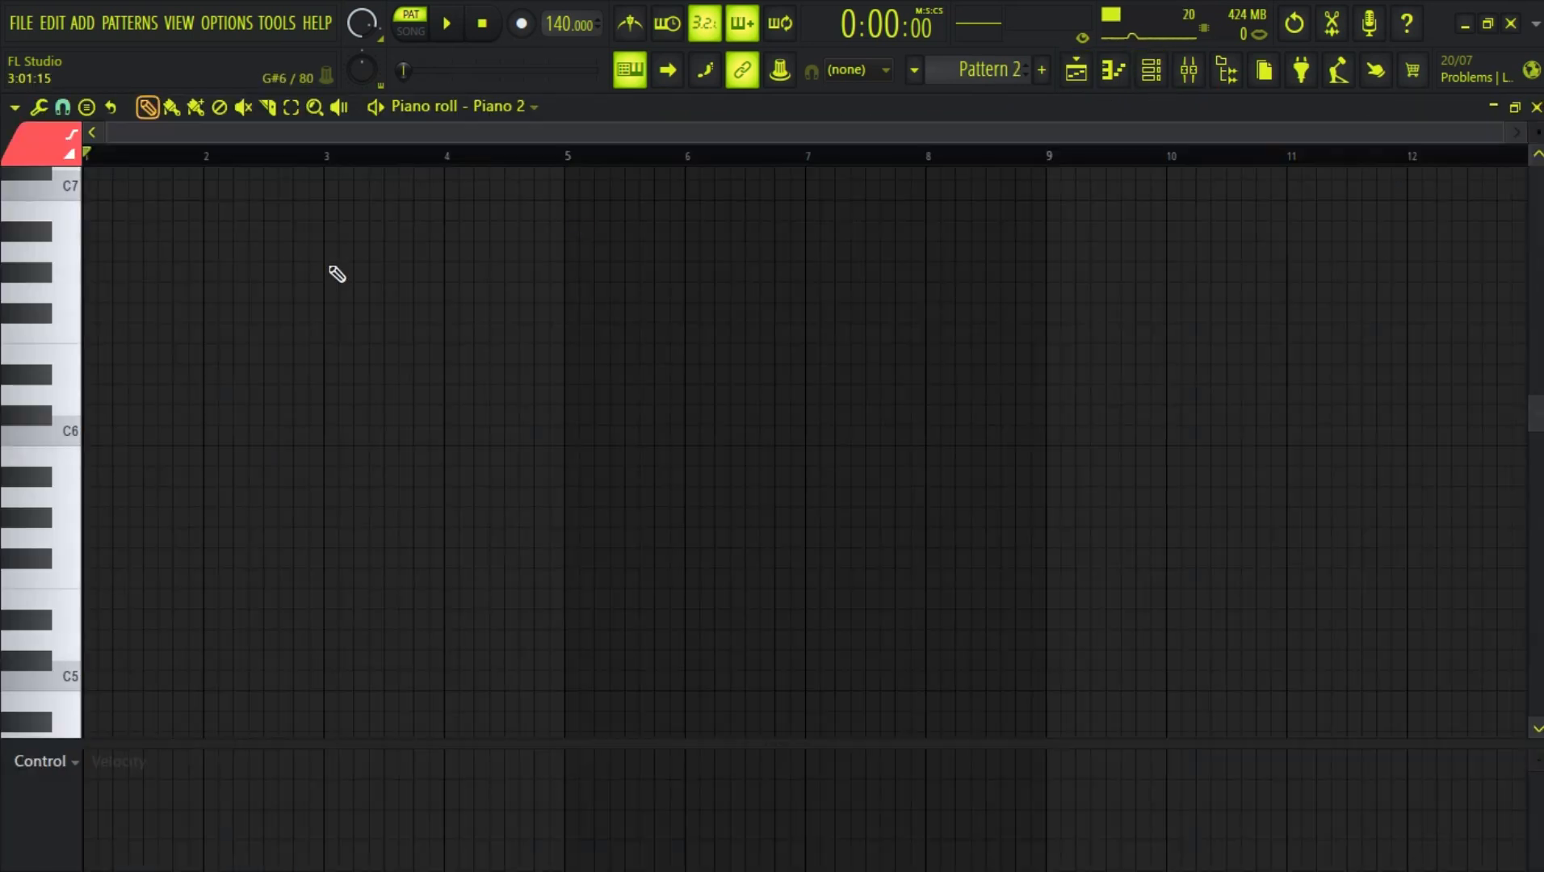
Step: Set the piano roll's scale highlighting to Major (Ionian) with root note G
click(14, 107)
mouse_move(92, 223)
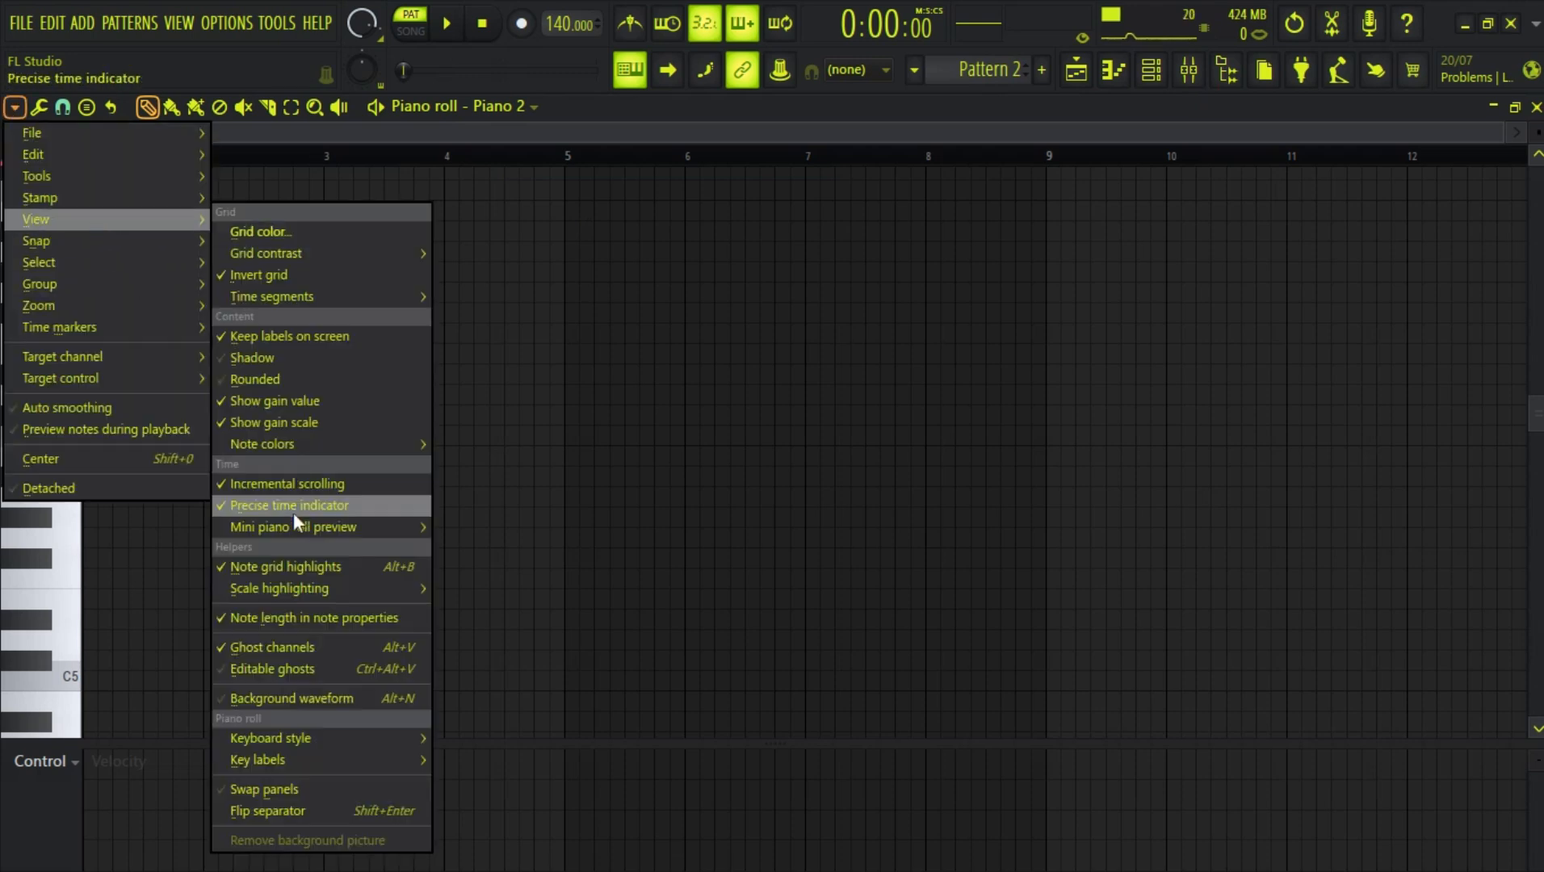
mouse_move(383, 589)
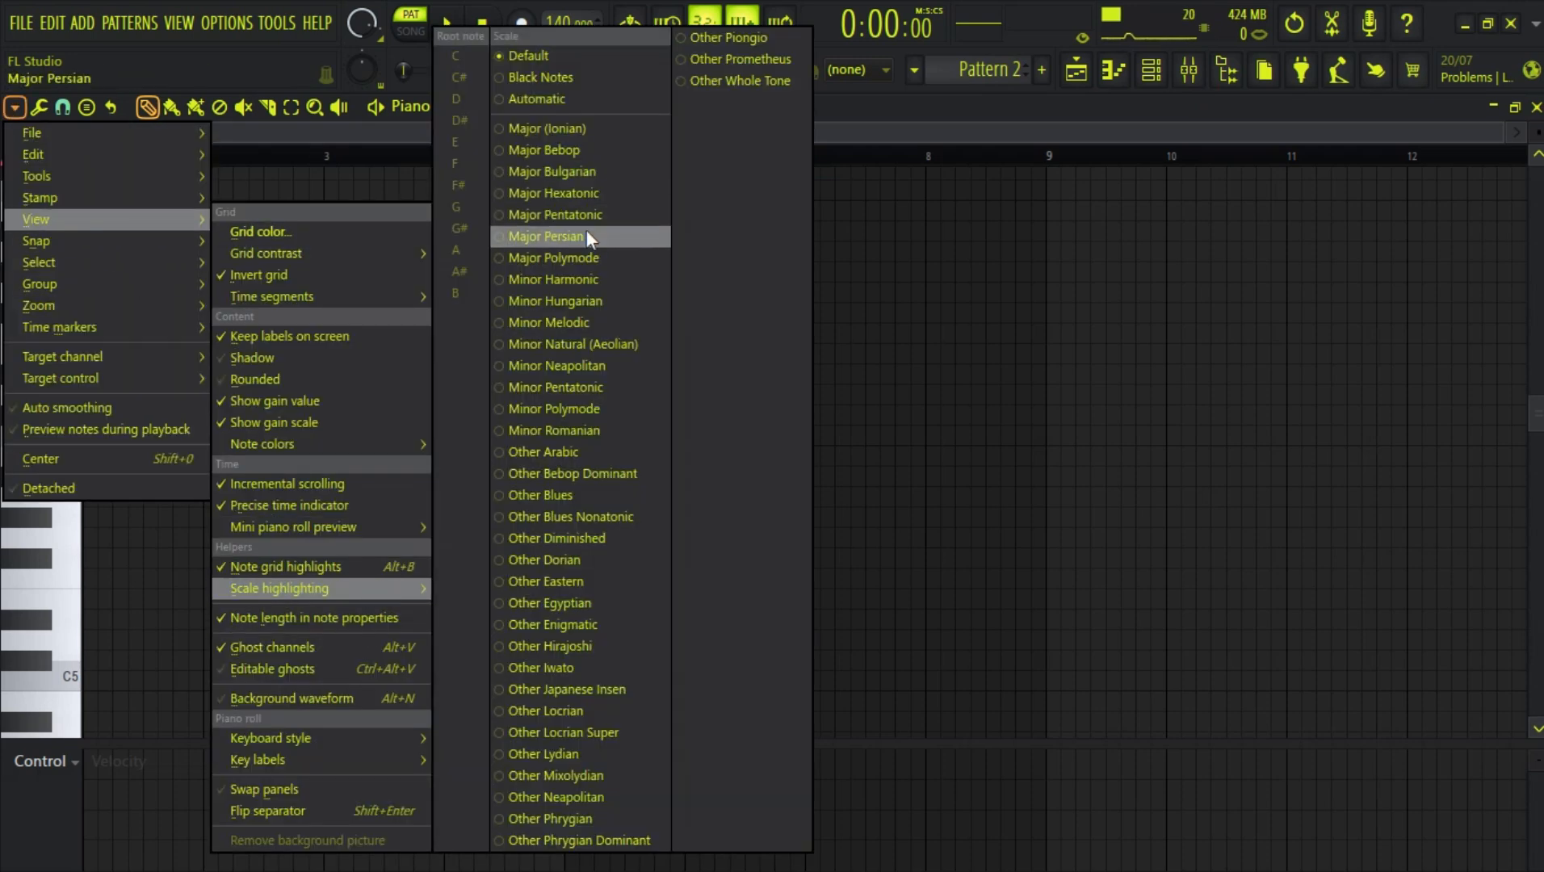
click(564, 132)
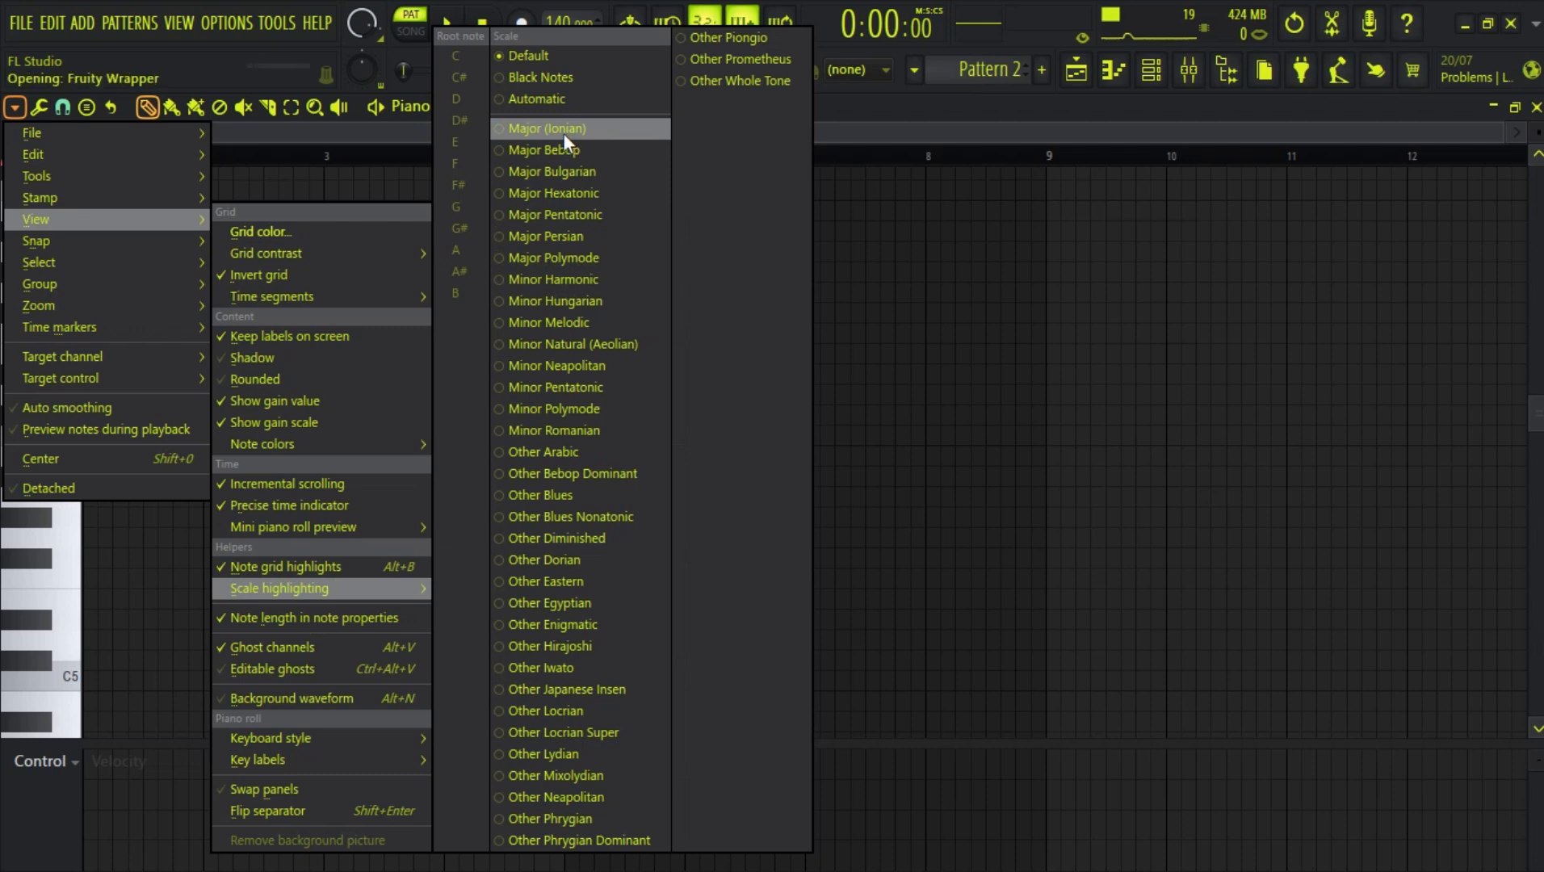
click(455, 208)
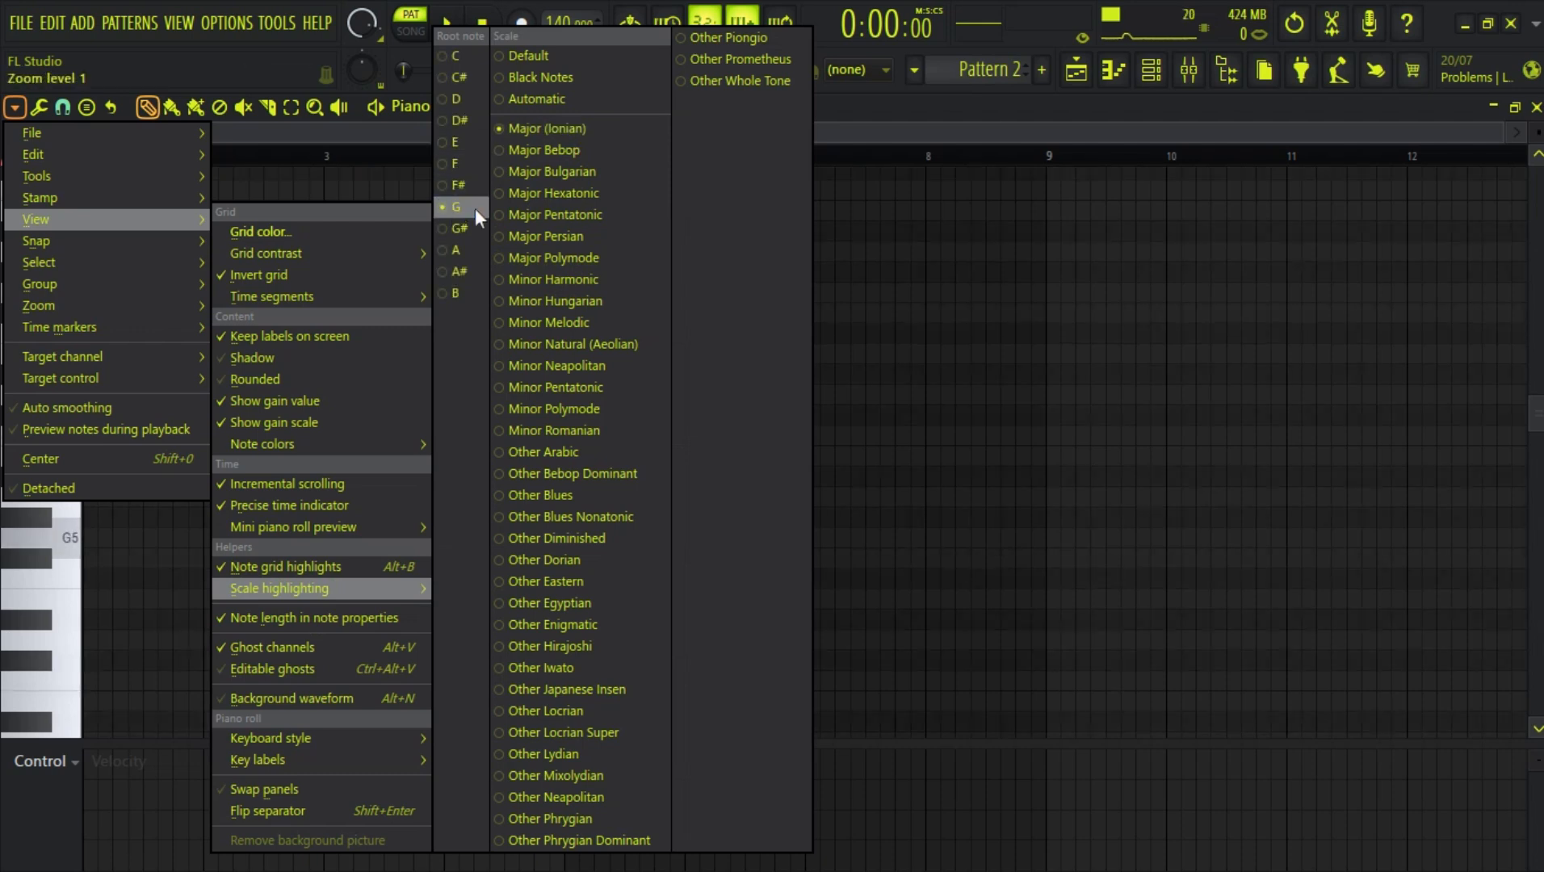
click(962, 223)
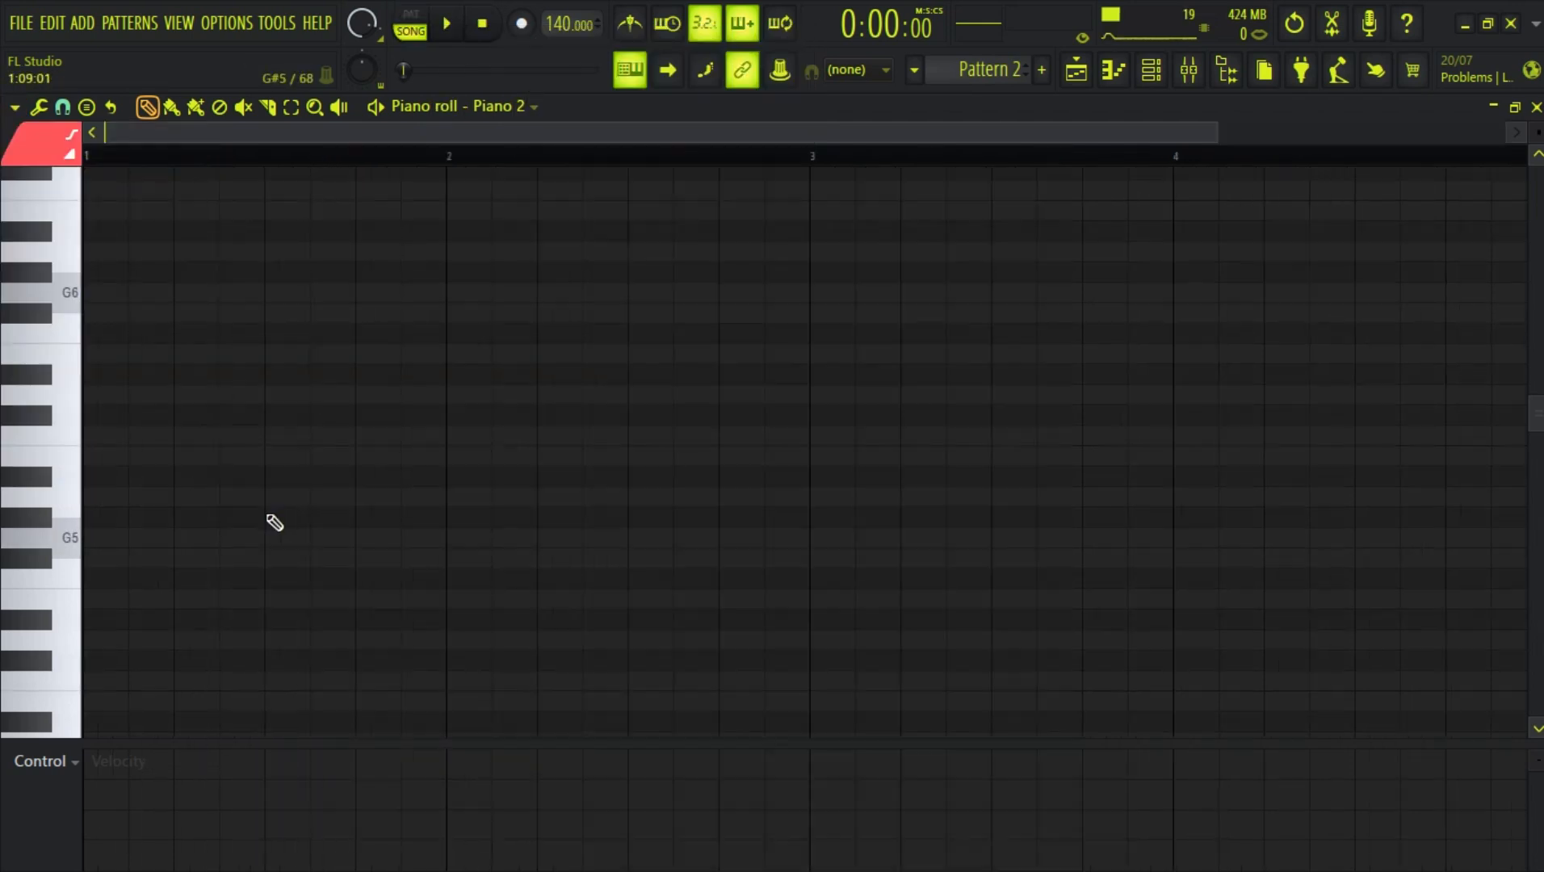
Step: Place a rising melody of G5 and B5 in bar 1 and D6 at the start of bar 2, auditioning it with playback
click(252, 522)
drag(252, 521, 298, 555)
key(space)
click(362, 442)
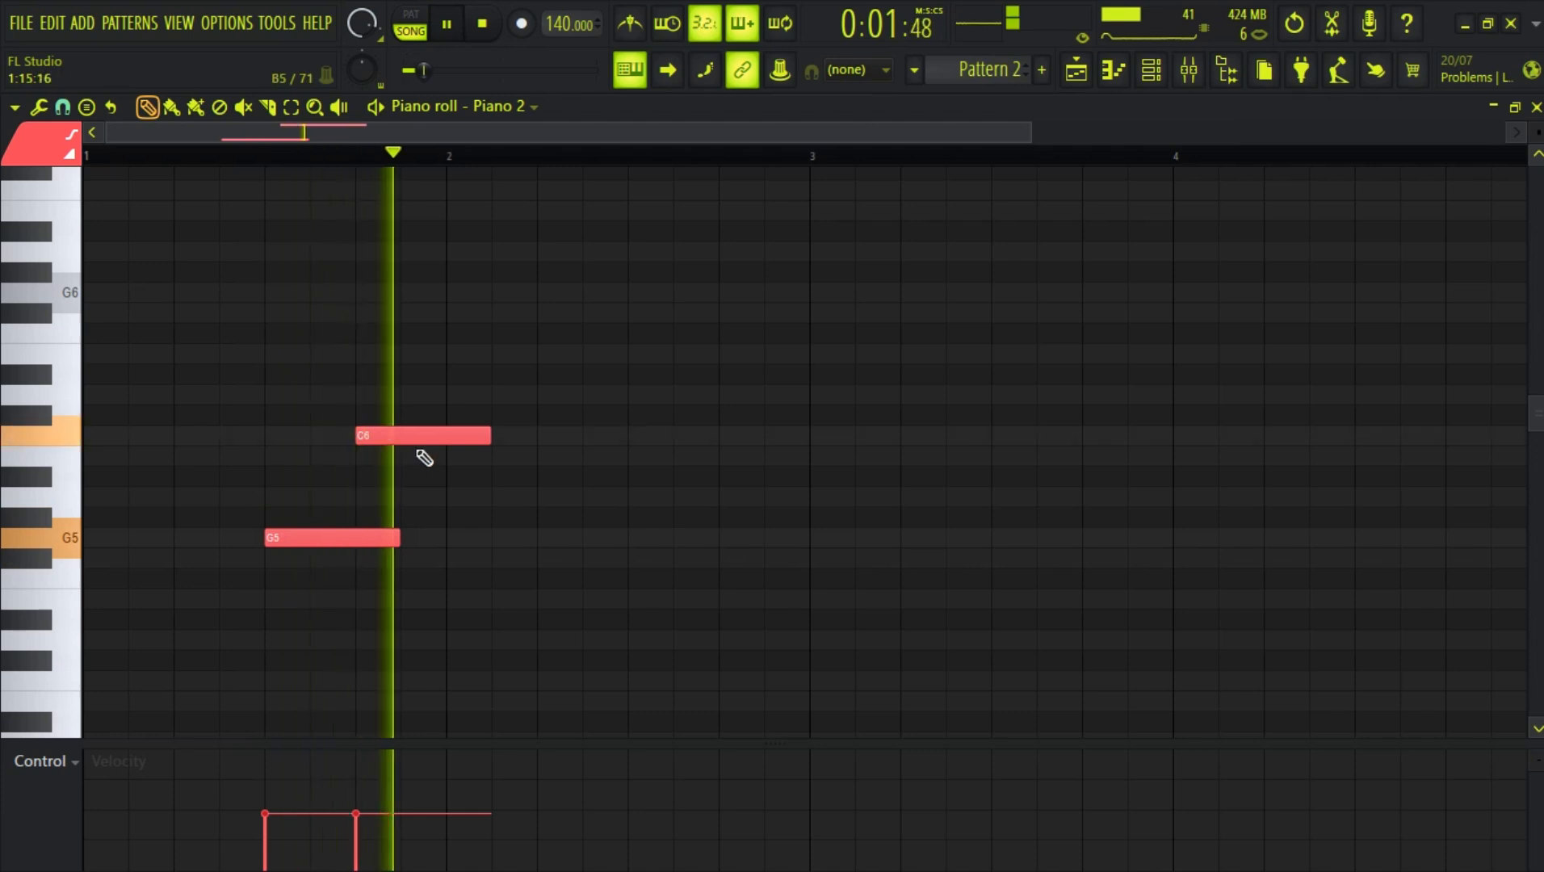
key(space)
drag(418, 441, 417, 457)
key(space)
click(449, 394)
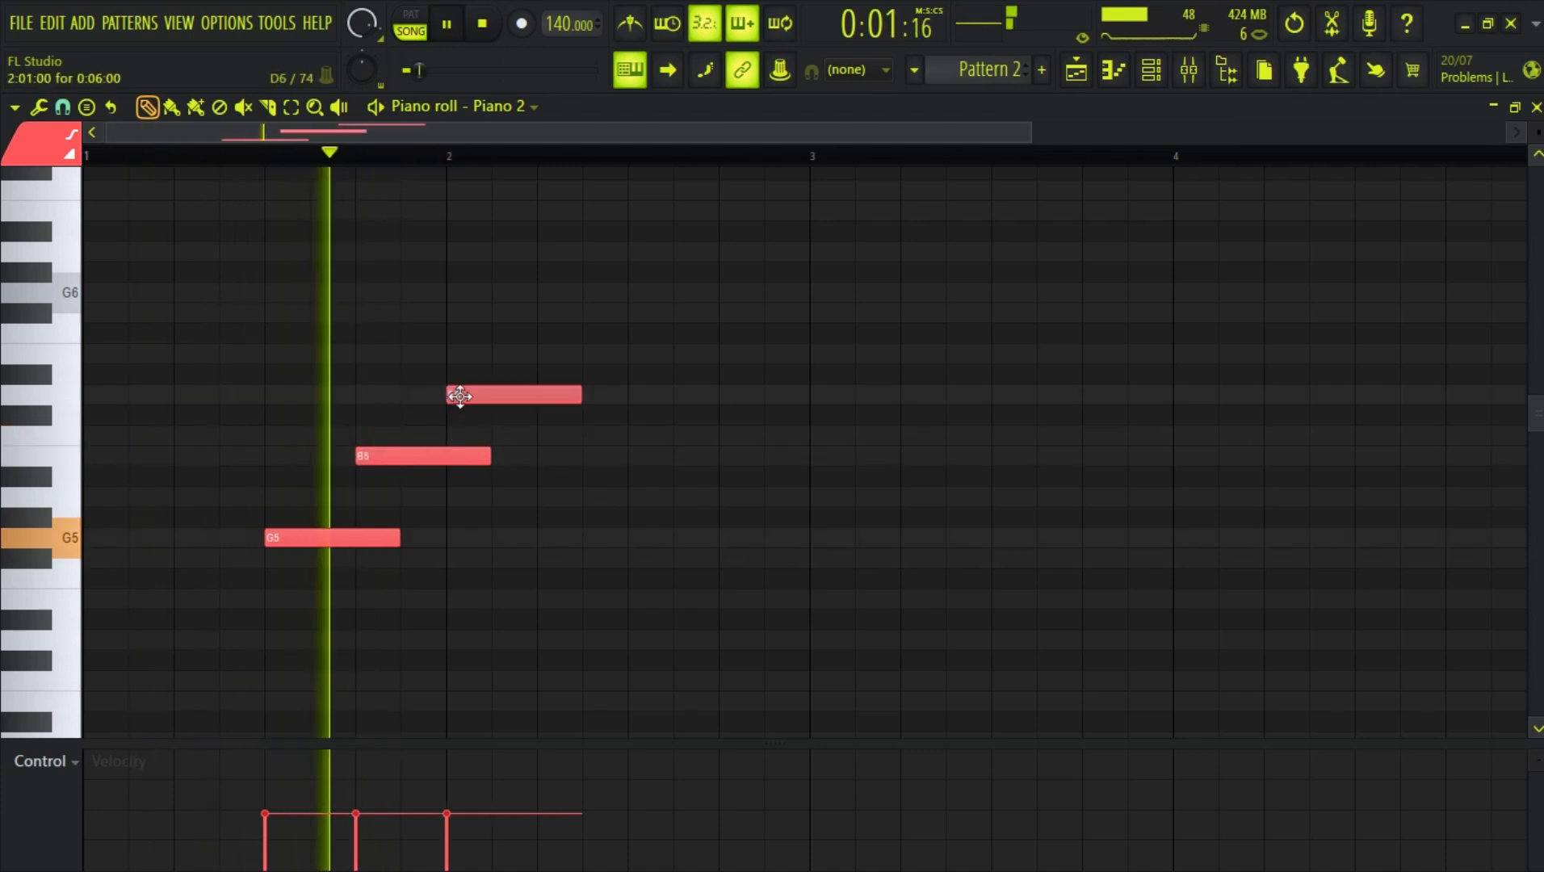
key(space)
key(space)
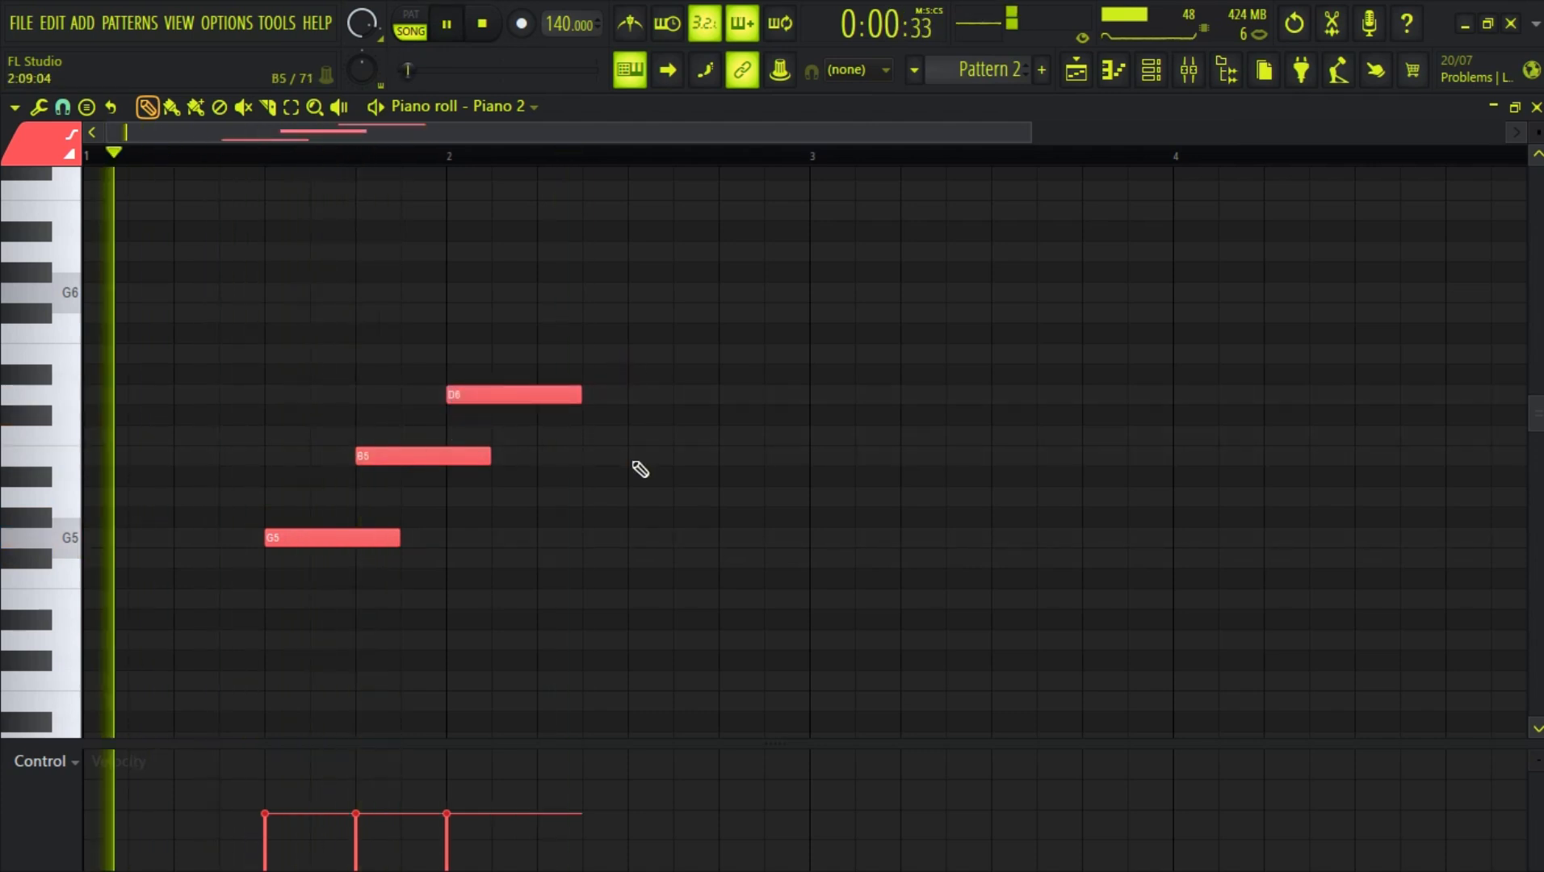
Step: Add a B5 midway through bar 2 and a second phrase of G5, D6, G6, E6 and B5 in bars 3 and 4
click(638, 456)
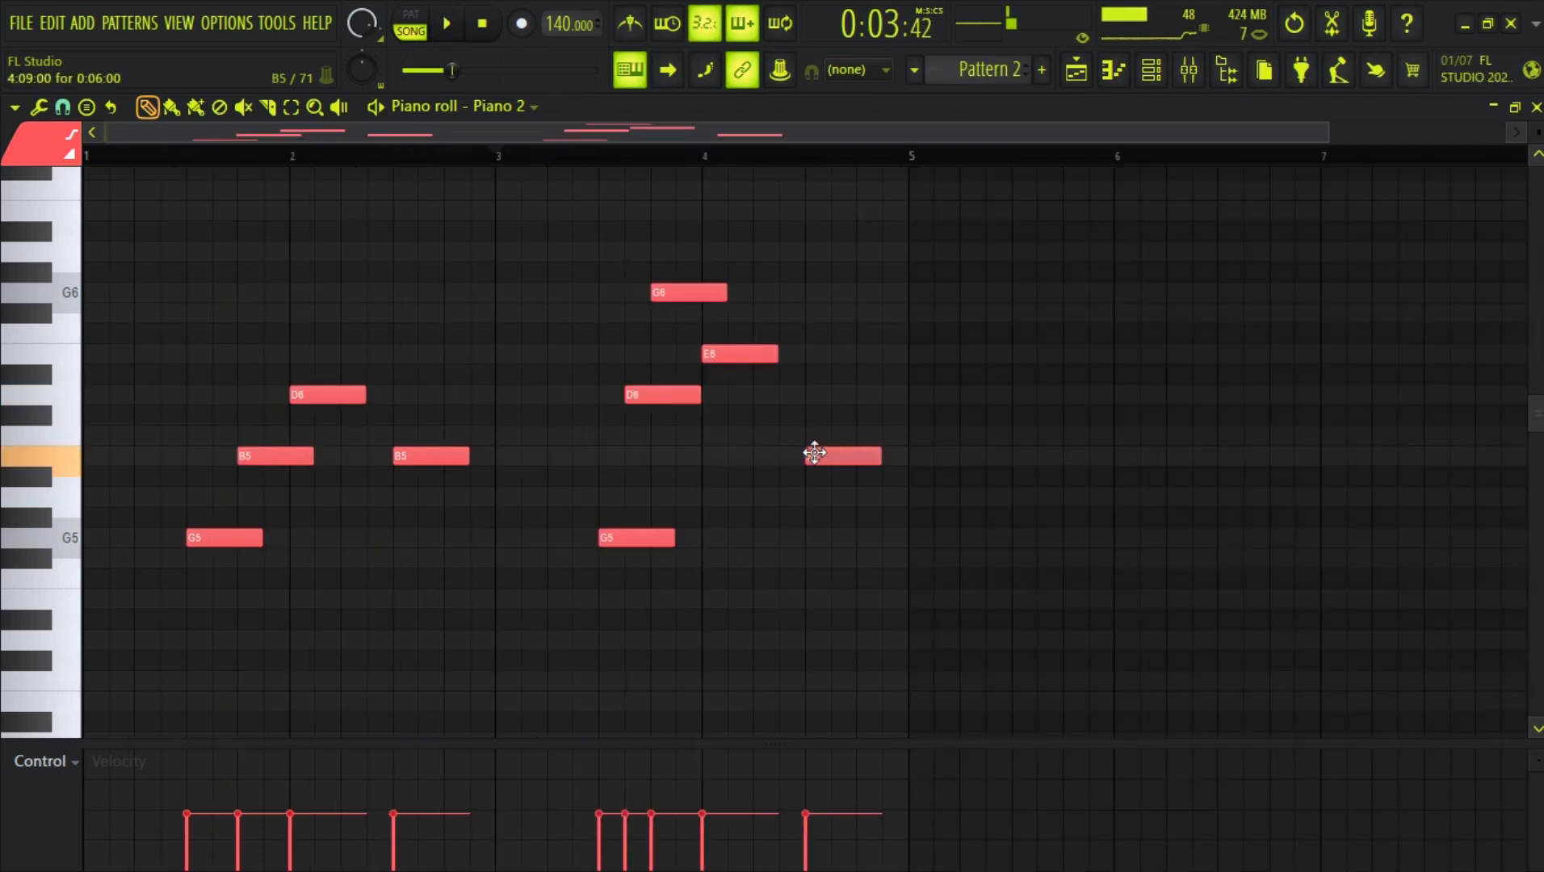
click(815, 453)
key(space)
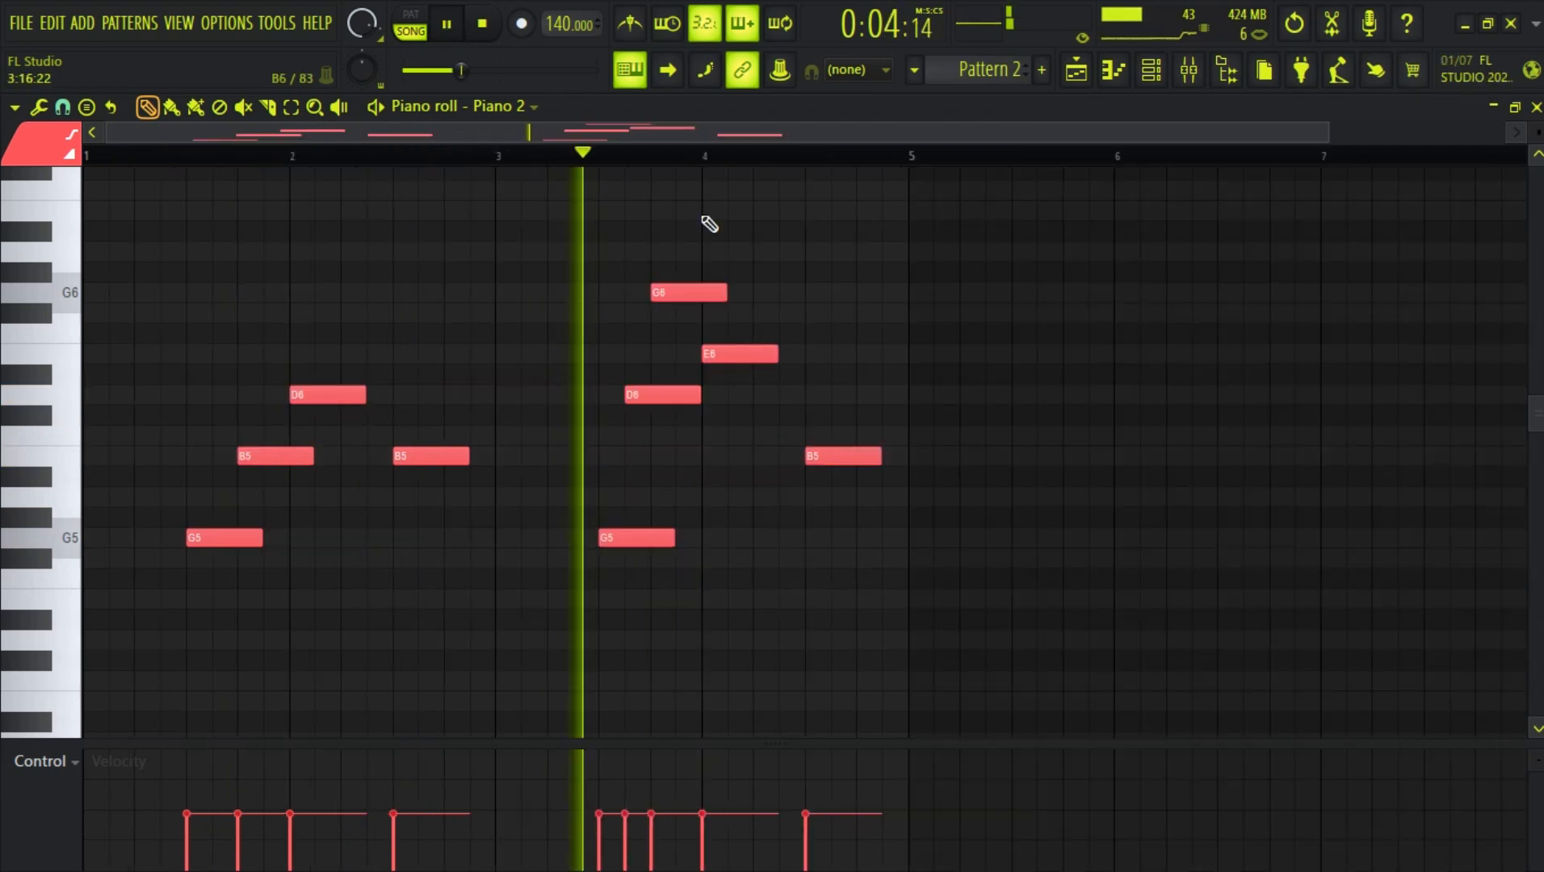
Step: Play back the melody and lower the first three notes of the second phrase to E5, B5 and D6
scroll(707, 165, down, 1)
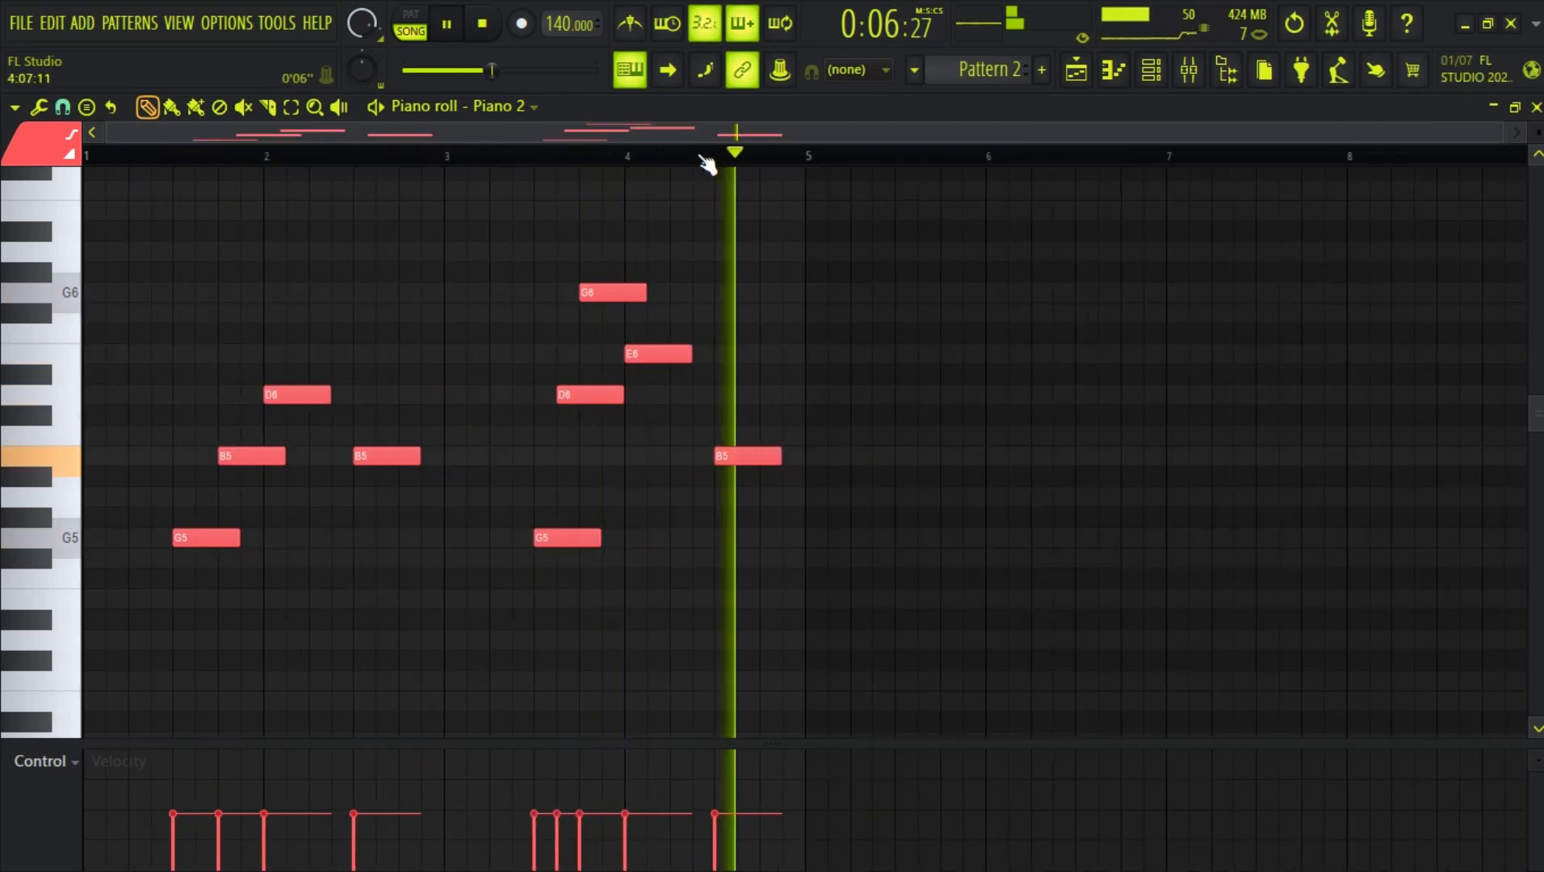
key(space)
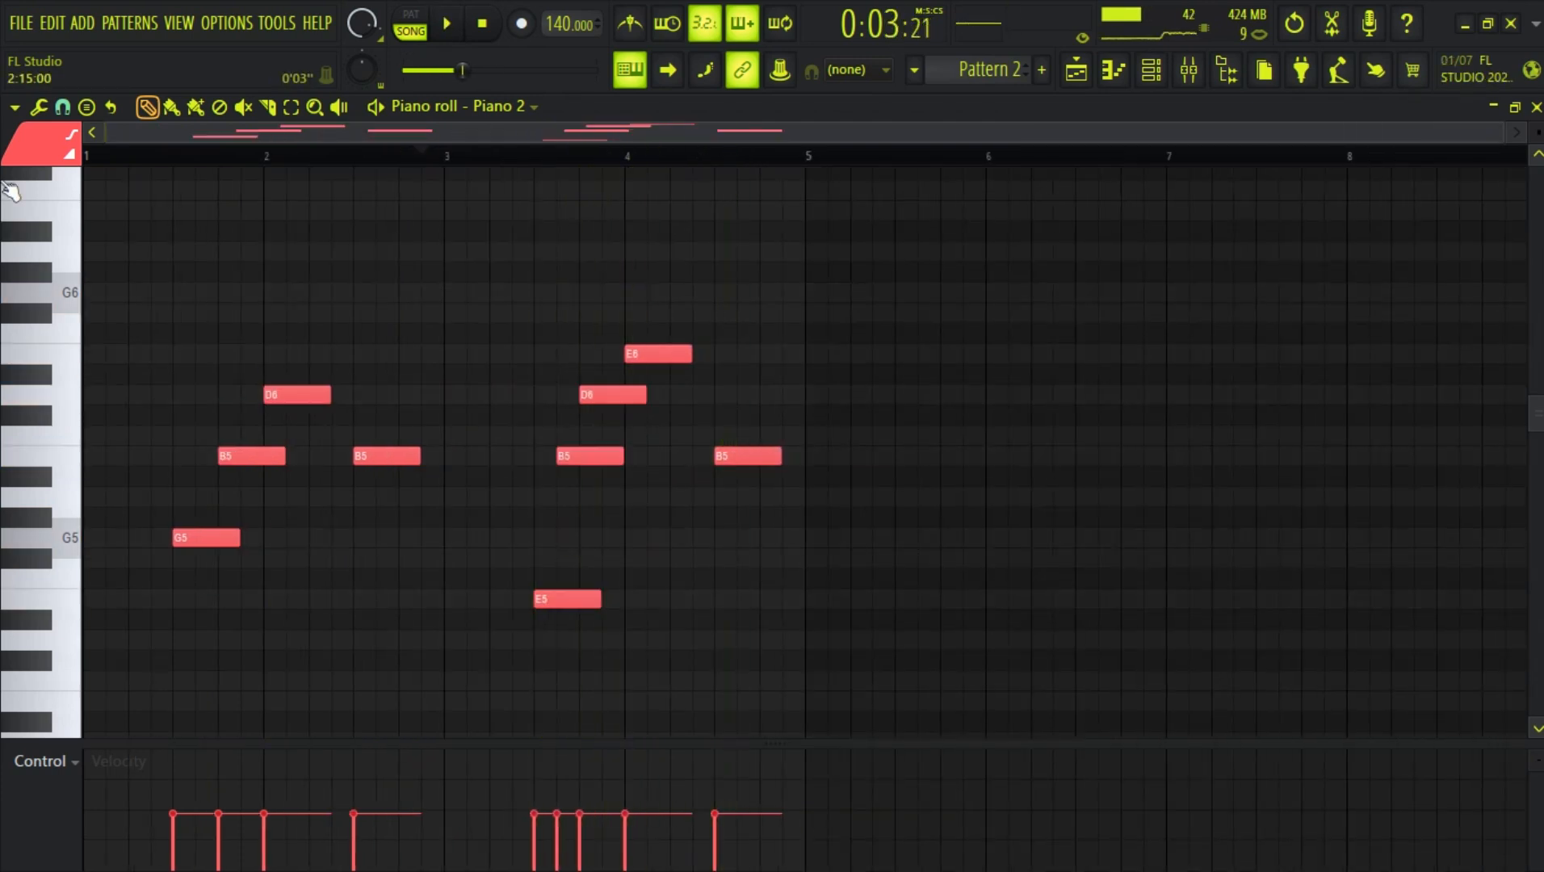
key(space)
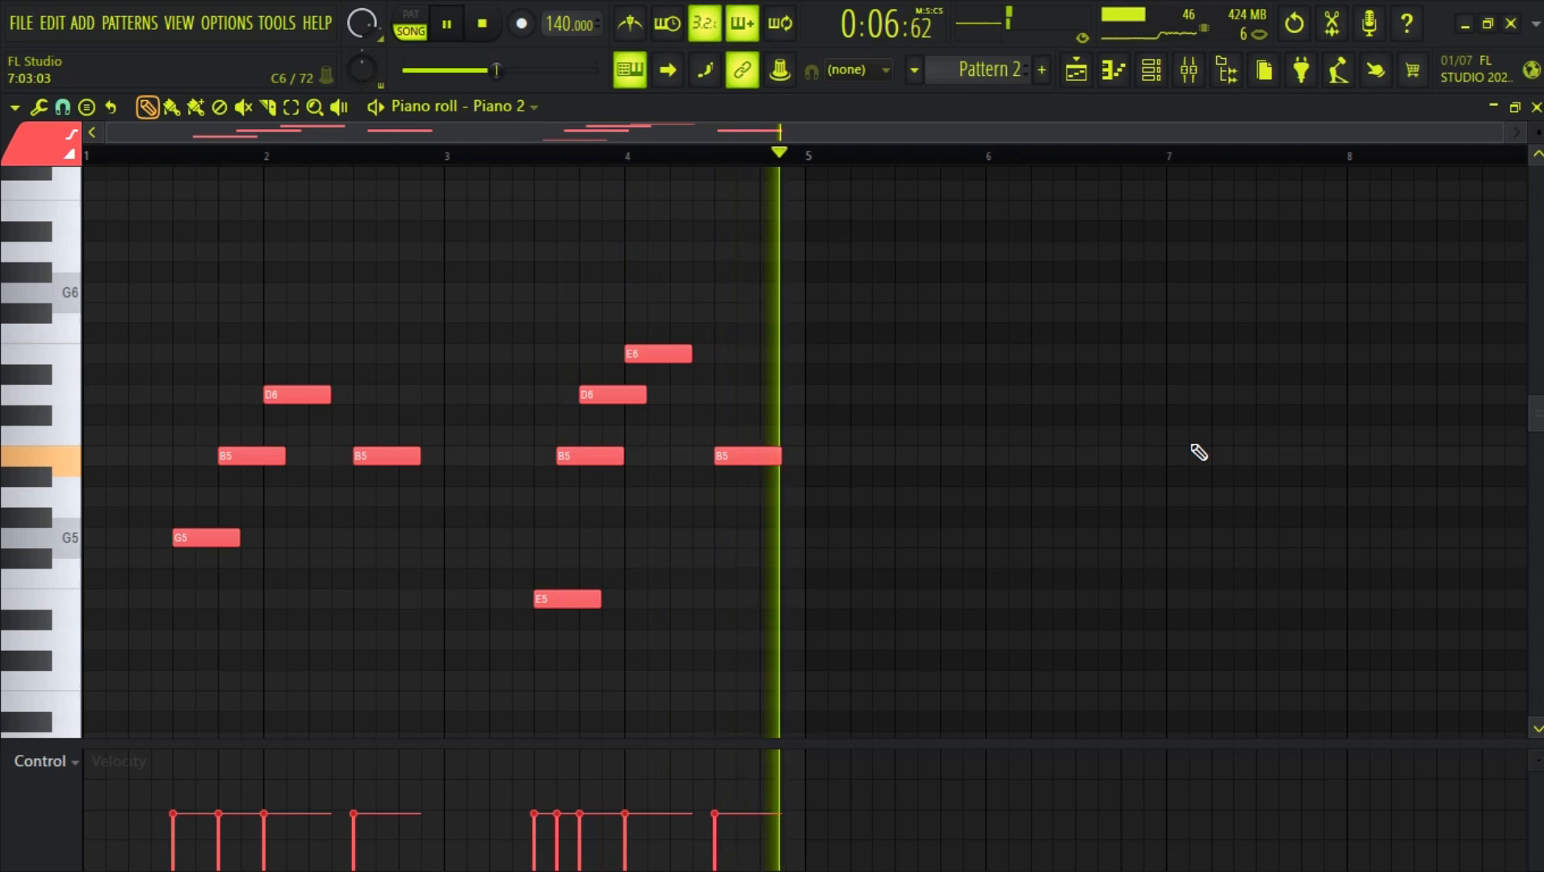
Step: Stop the melody playback and open the playlist
key(space)
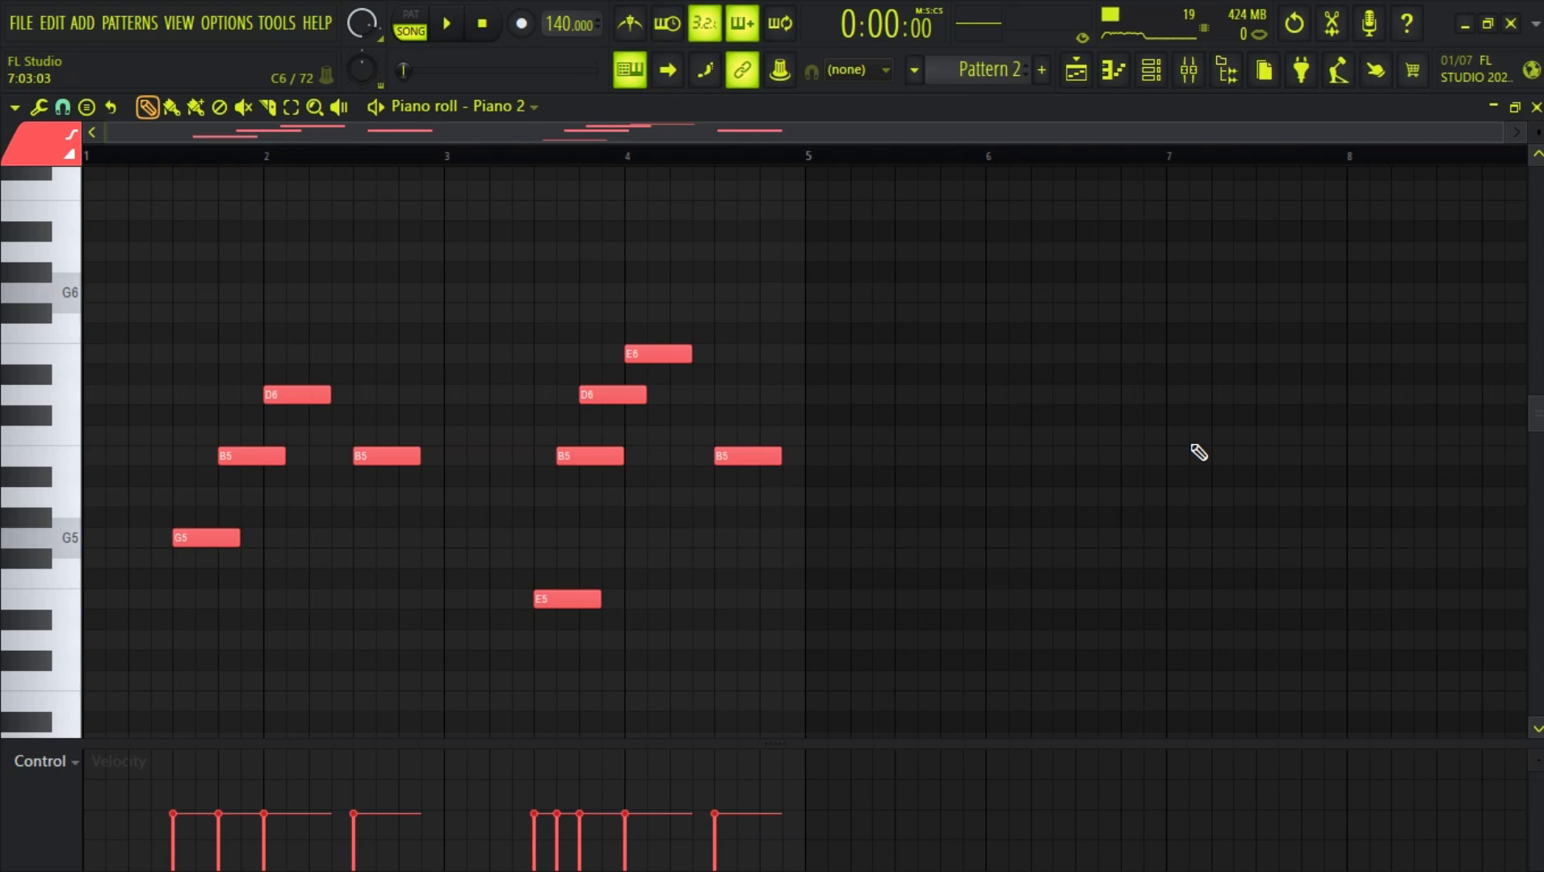
click(1077, 71)
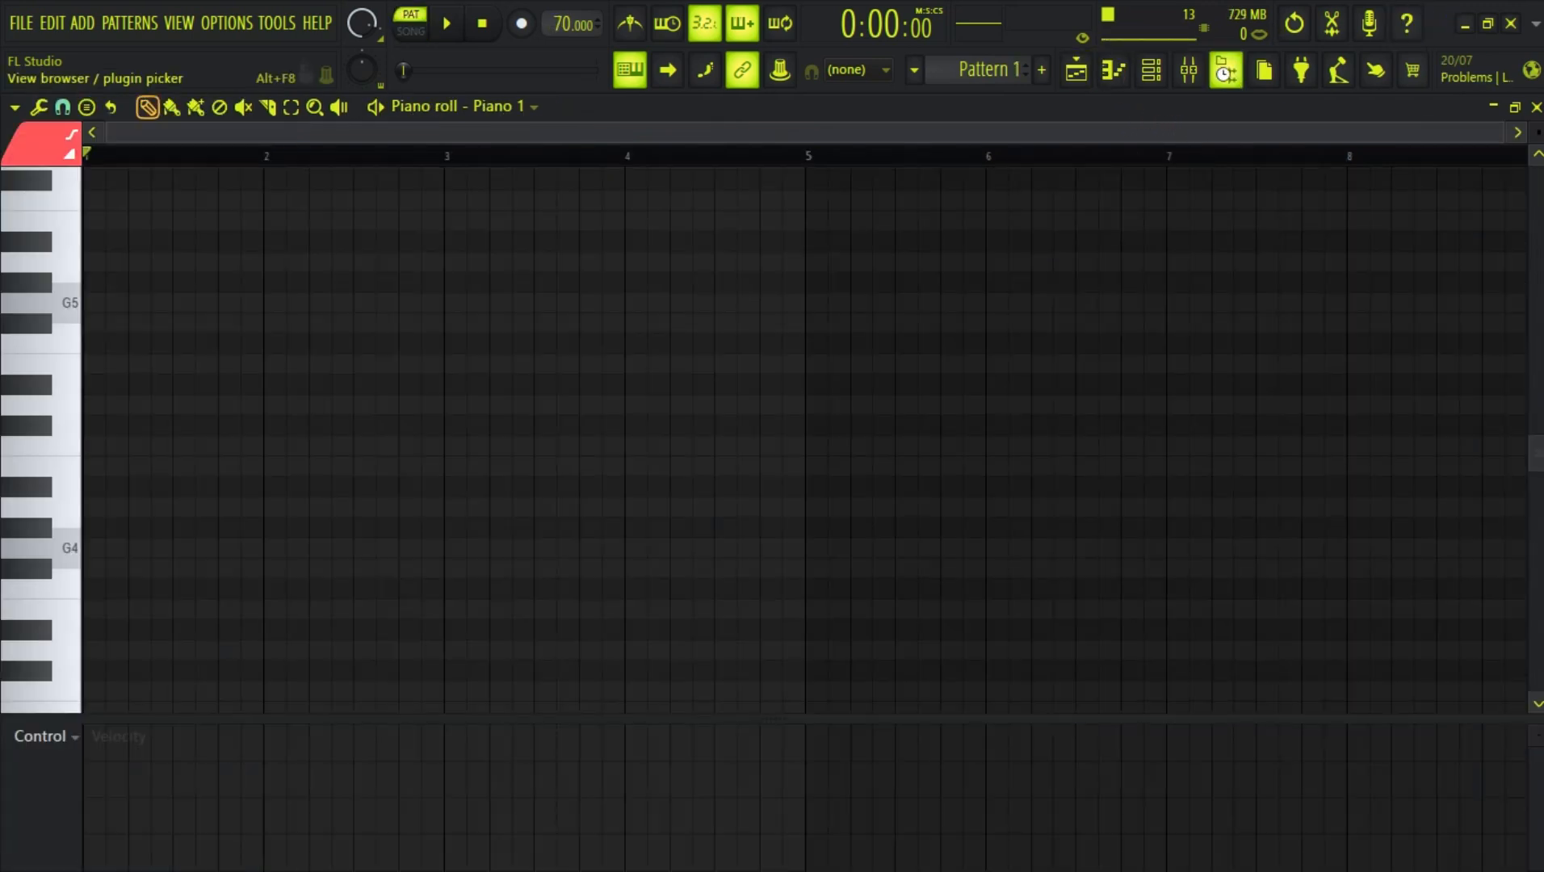
Step: Load the MIDI_TERRESTRIAL composition from the Vintage Breath Vol. 3 folder into Piano 1's piano roll
click(1227, 71)
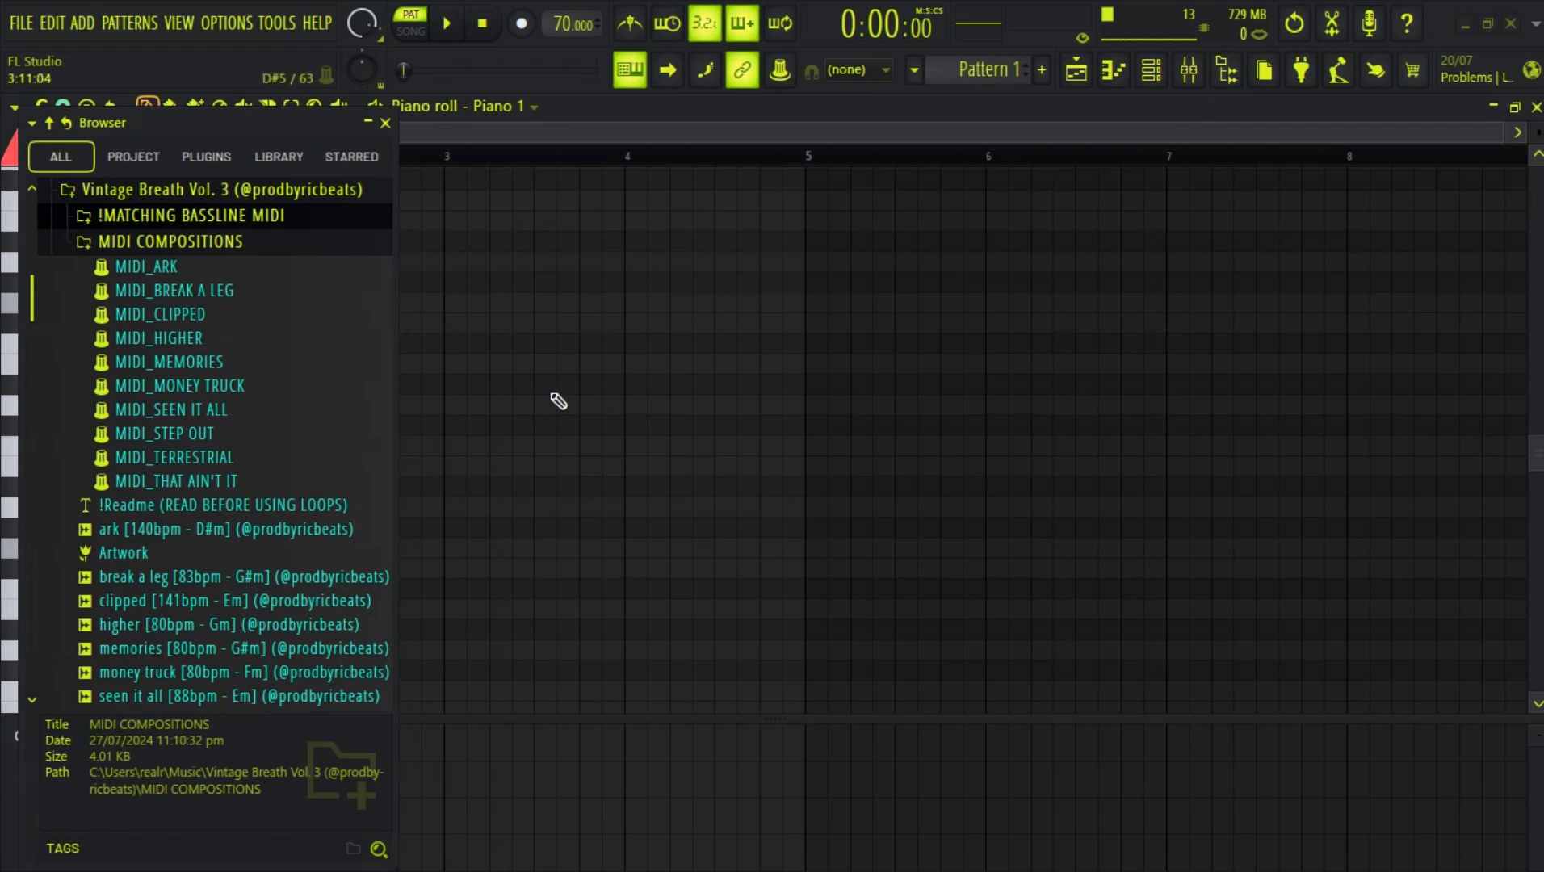
drag(194, 458, 924, 349)
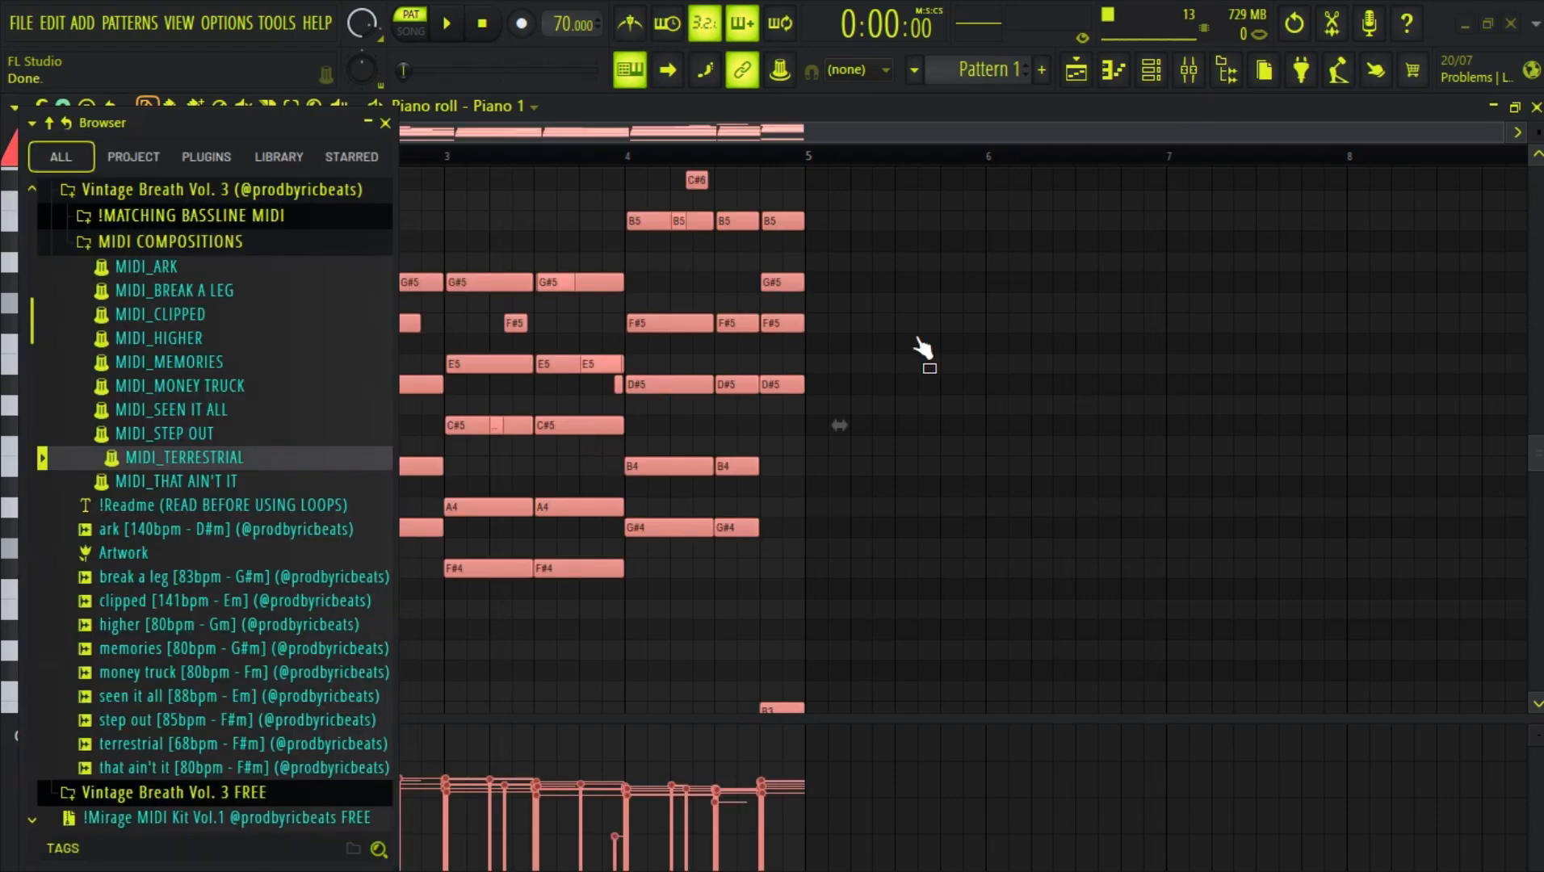
click(1227, 71)
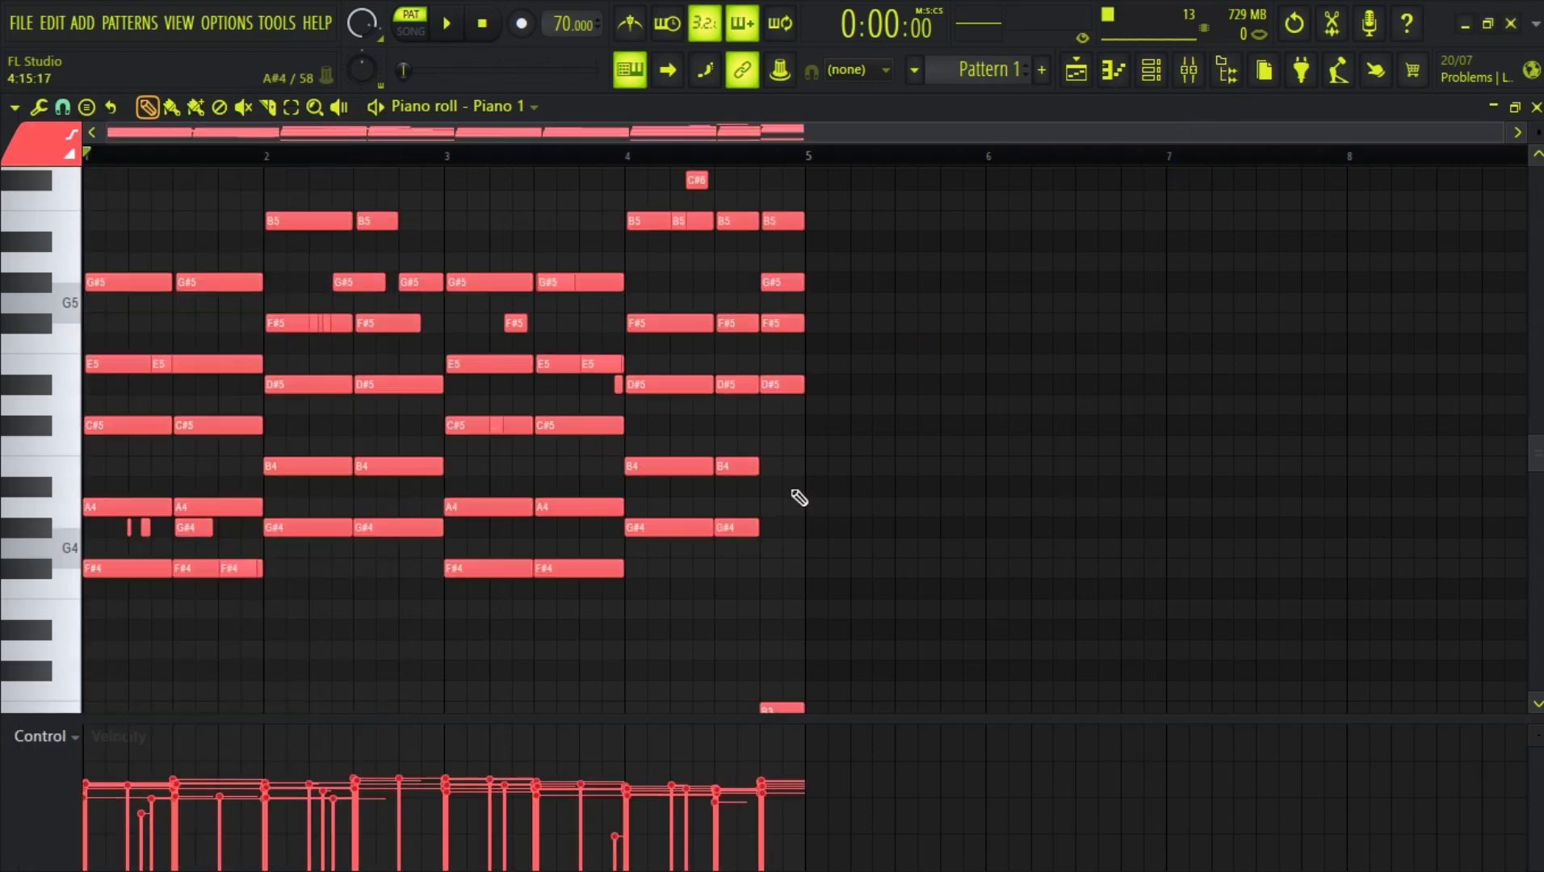
Step: Play back the imported MIDI chord progression on Piano 1 and stop it near the end of bar 4
click(454, 25)
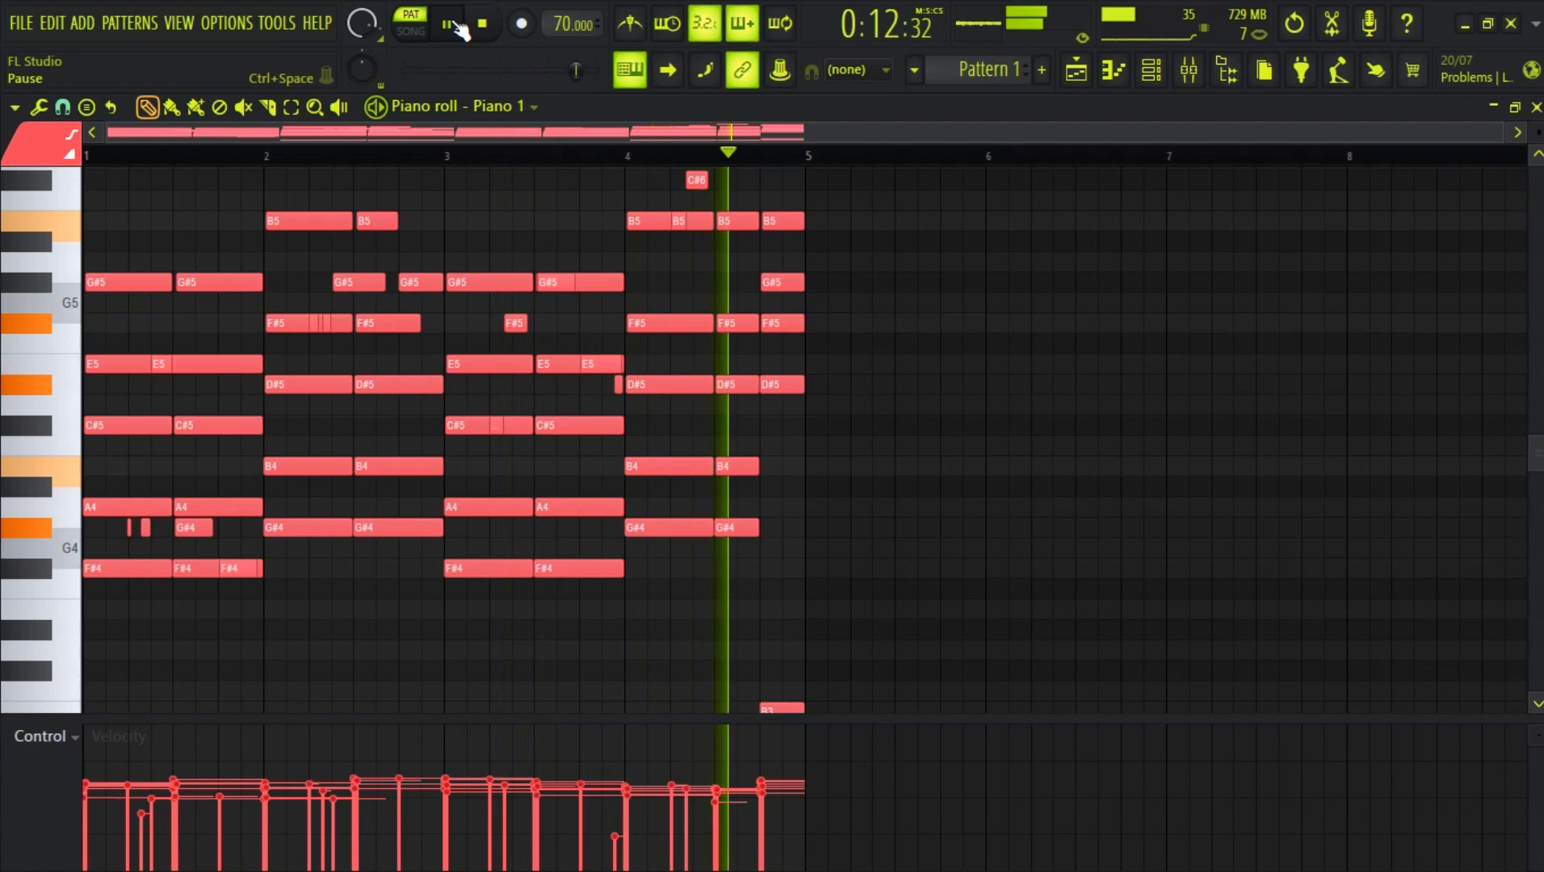
click(458, 28)
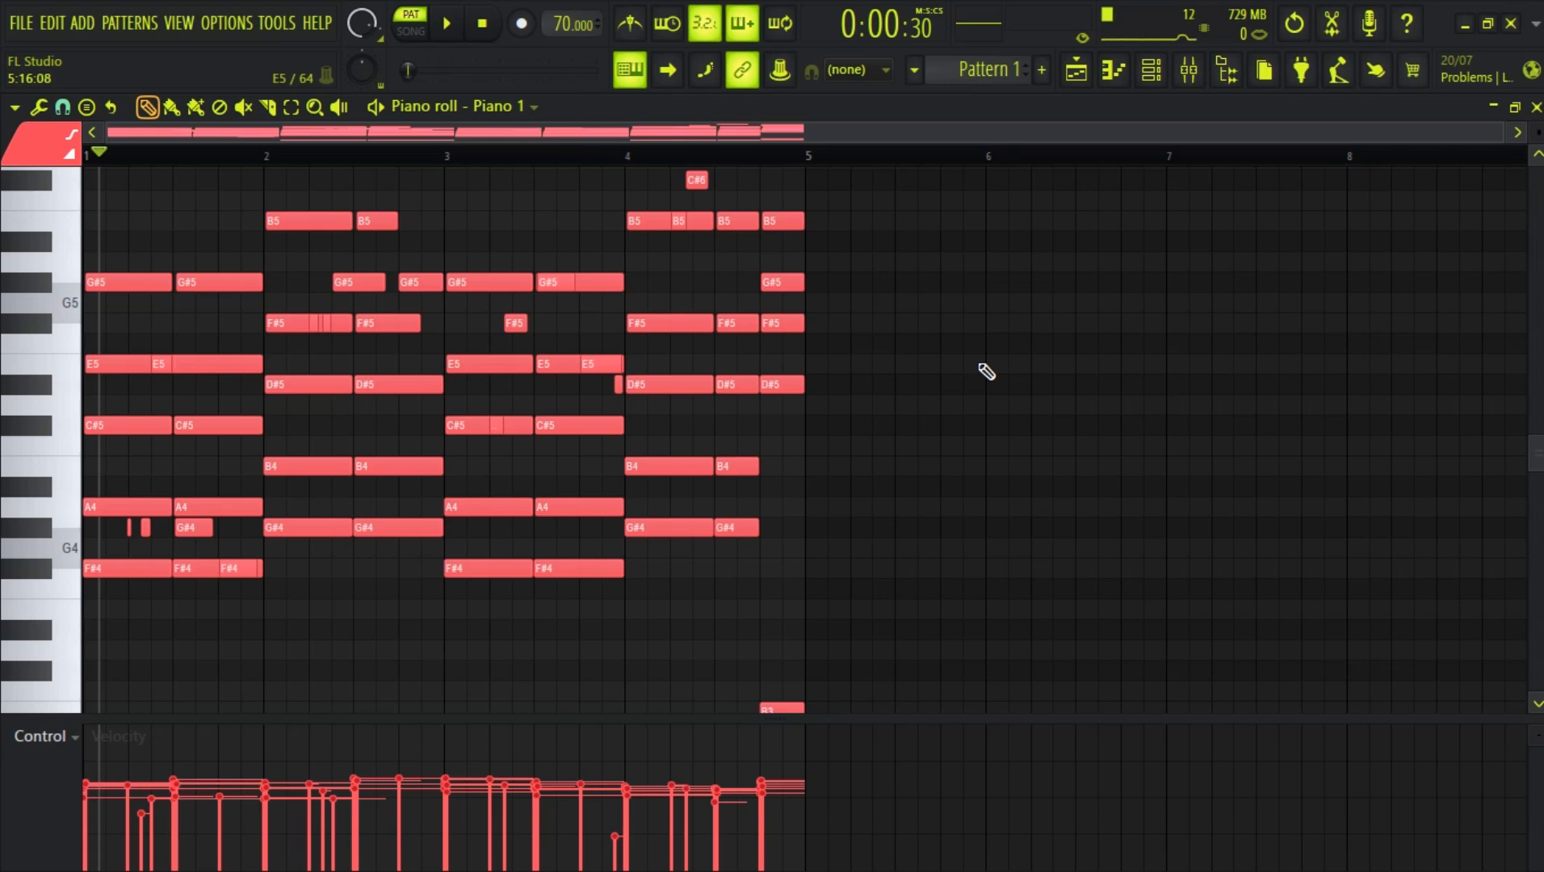
click(501, 28)
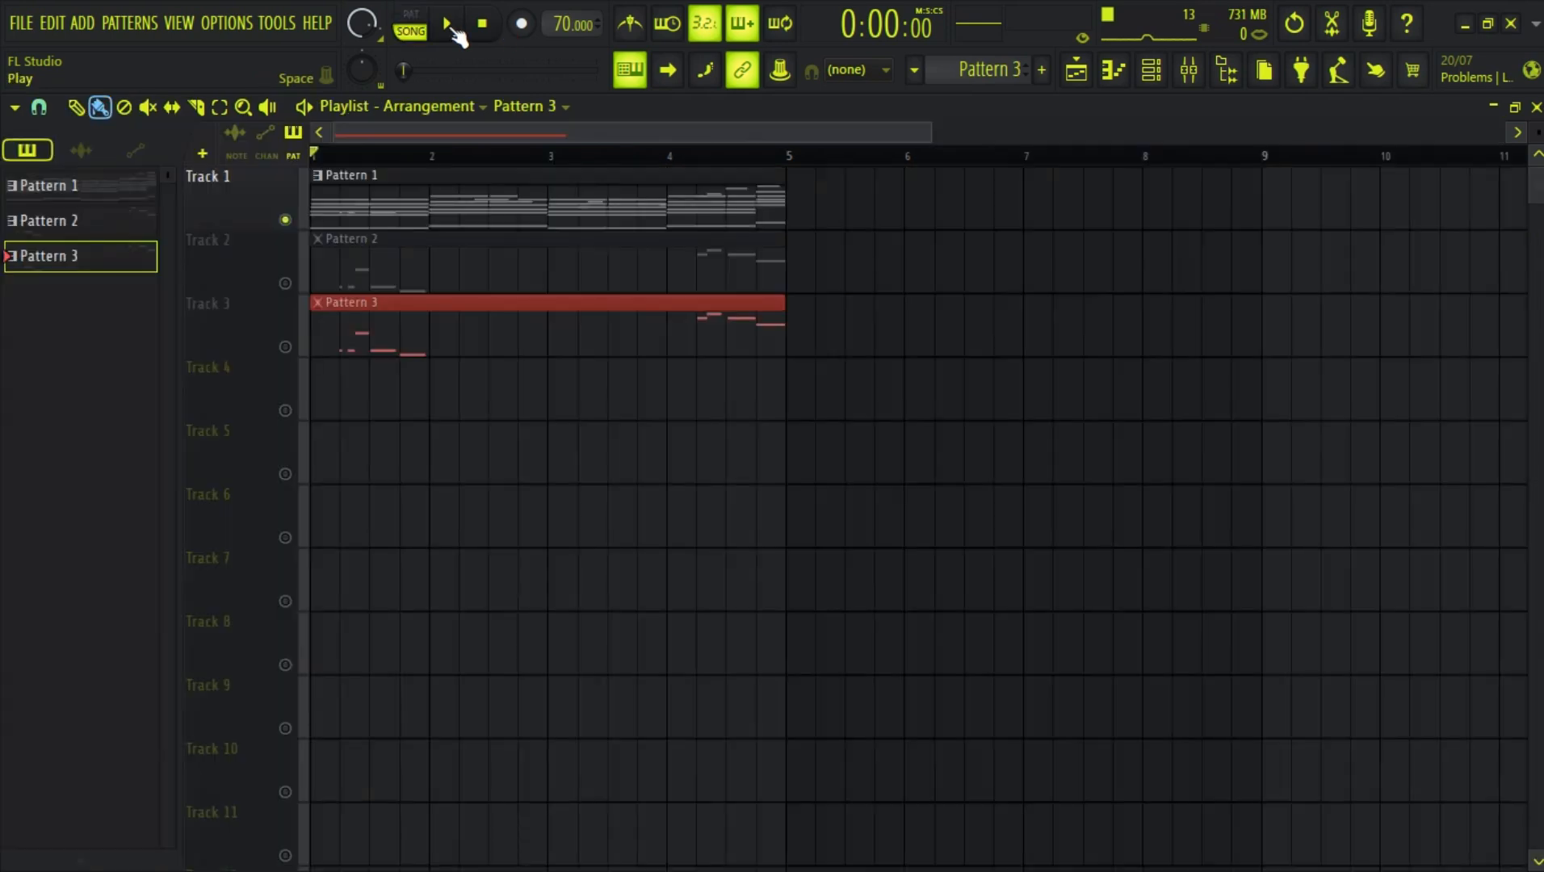
Step: Play Pattern 1 alone in the playlist, and play it again with Tracks 2 and 3 unmuted
click(452, 29)
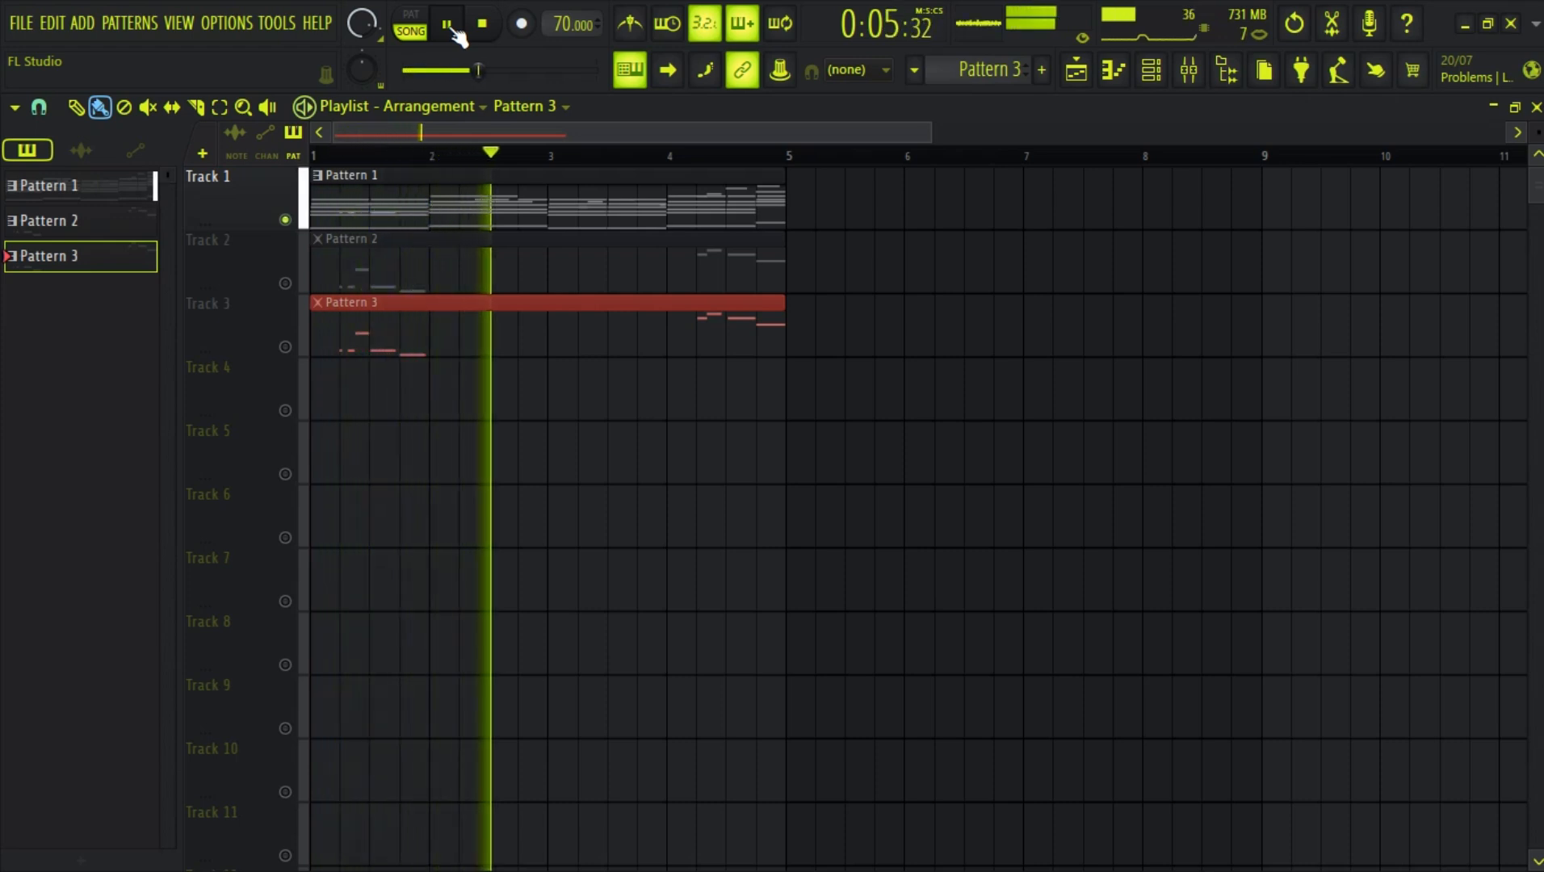
click(483, 23)
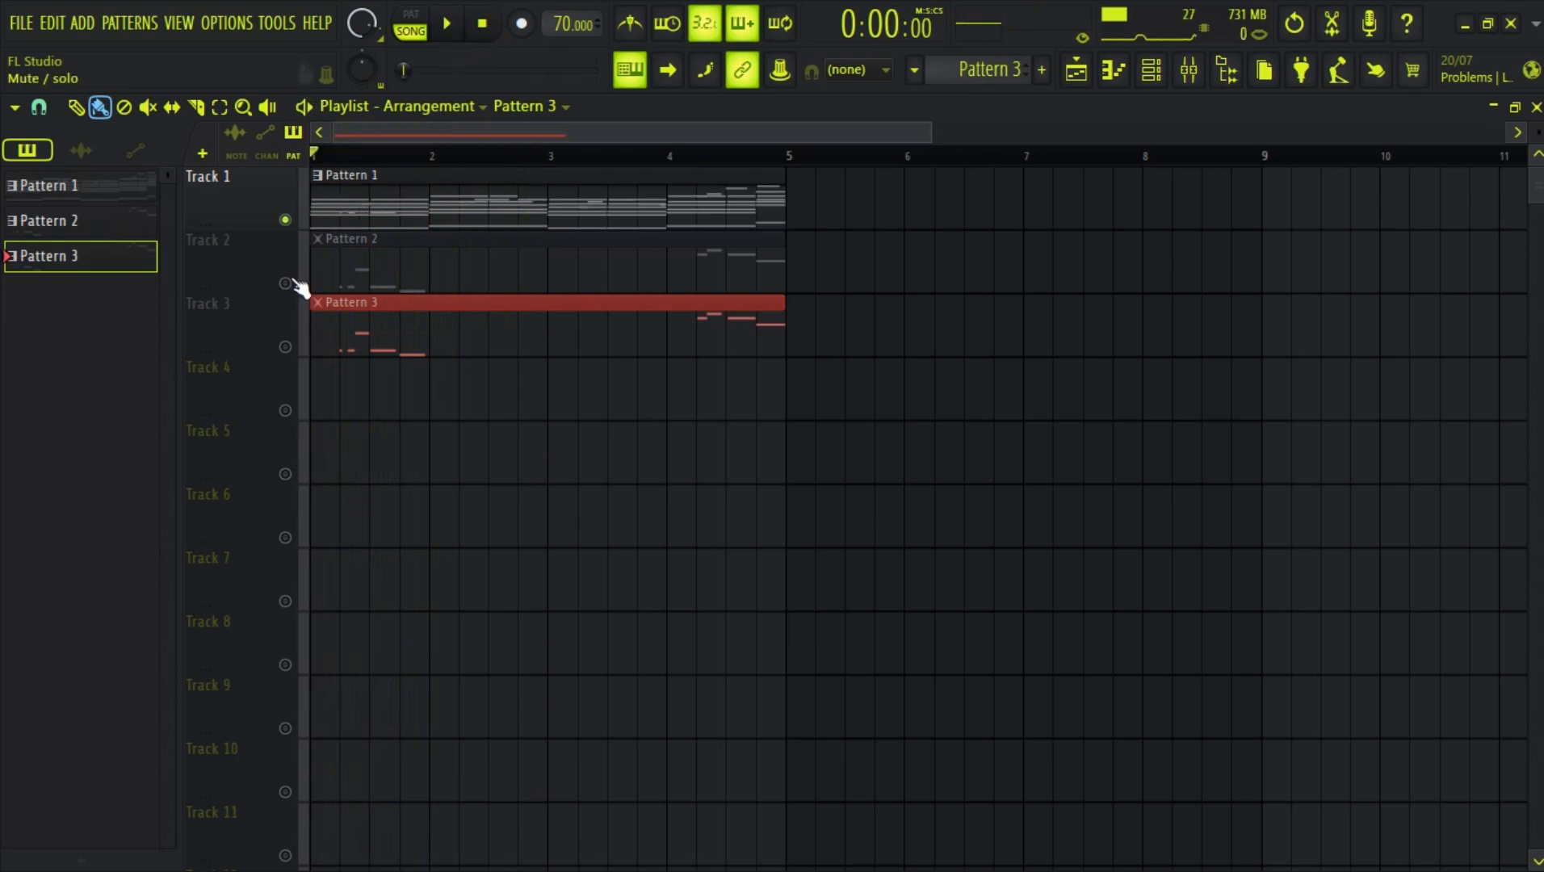
click(289, 284)
click(447, 23)
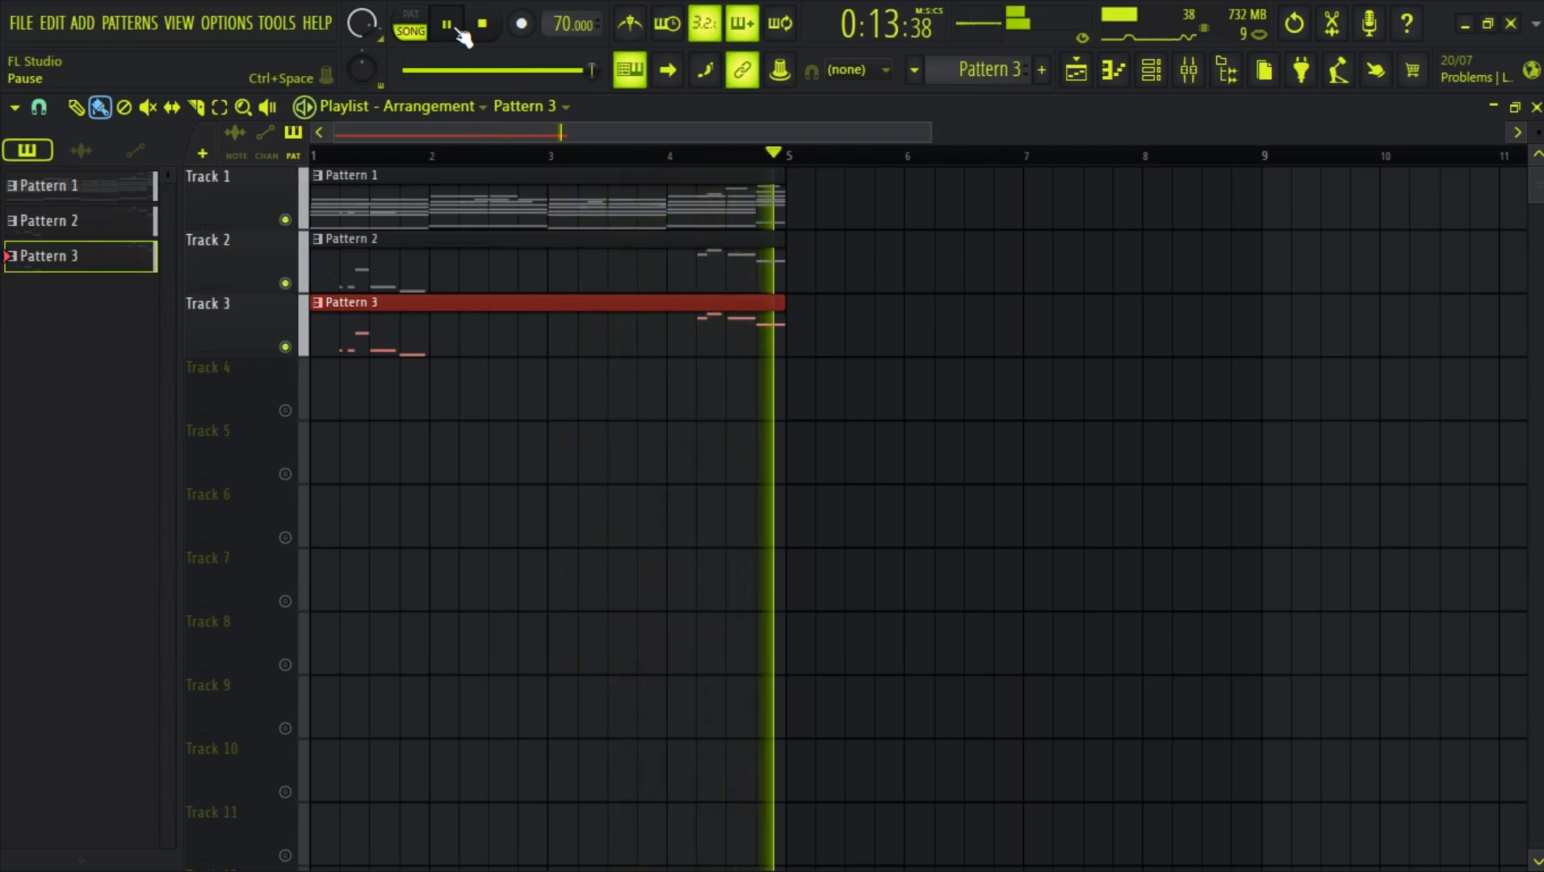
click(485, 24)
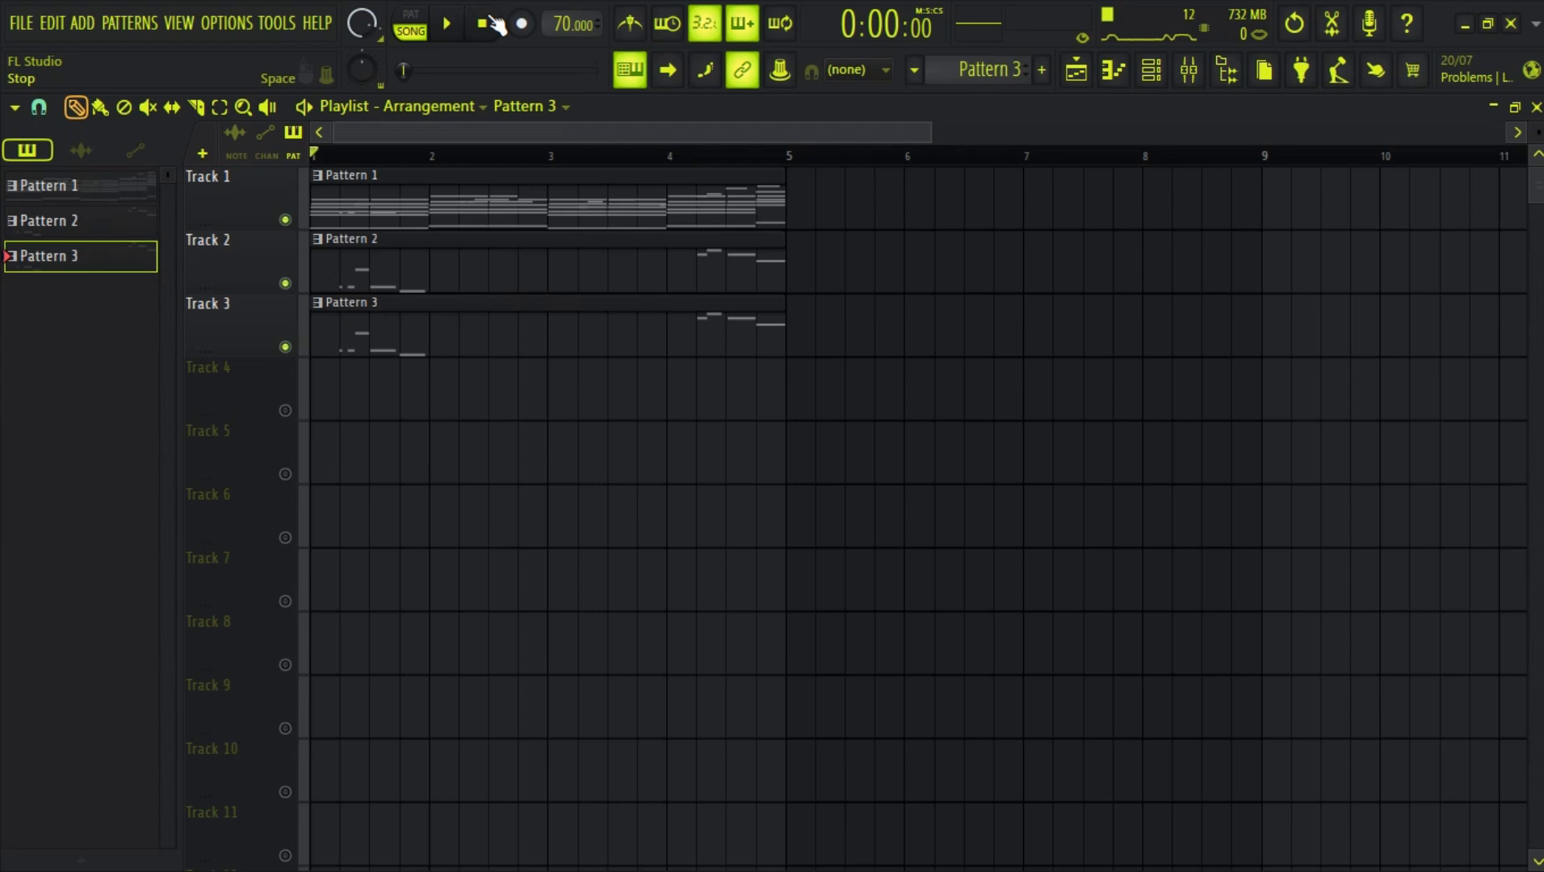
click(219, 106)
mouse_move(441, 389)
mouse_down()
mouse_move(656, 409)
mouse_move(624, 401)
mouse_up()
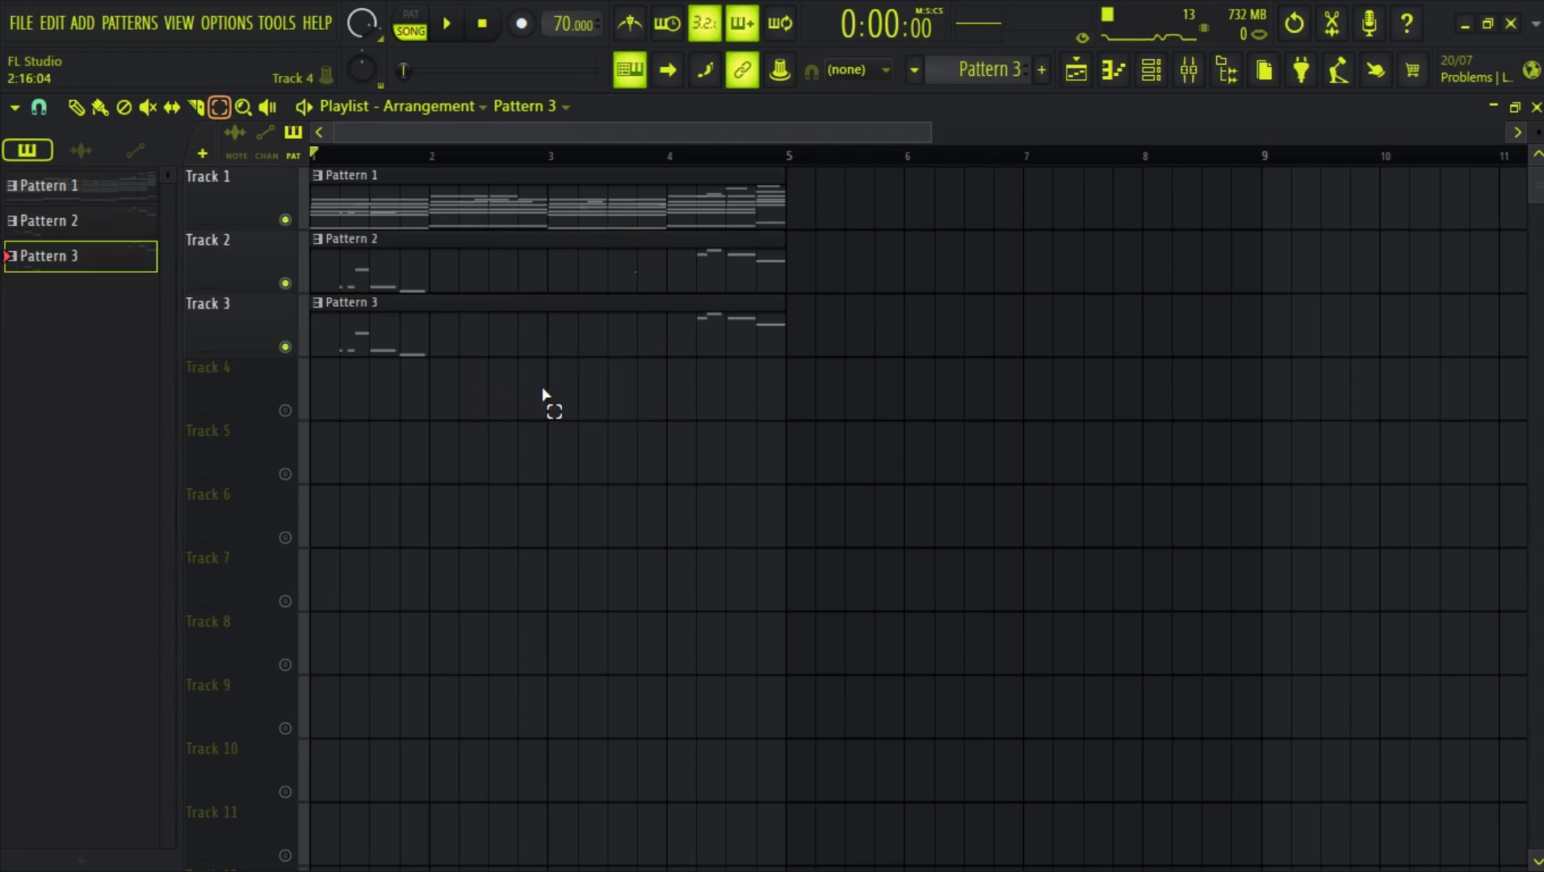
click(385, 322)
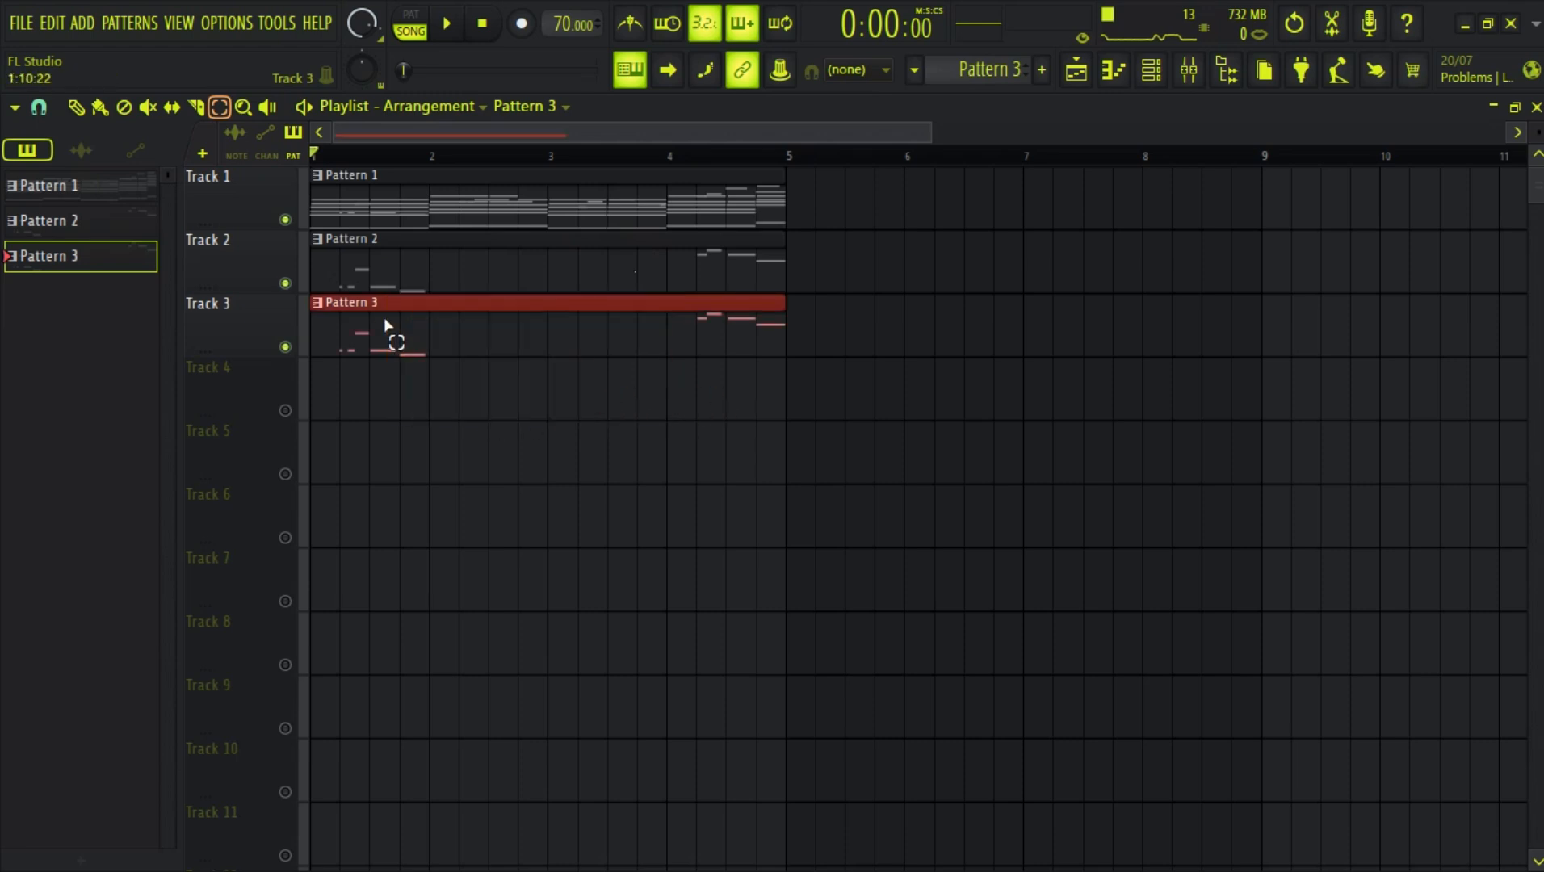
click(578, 414)
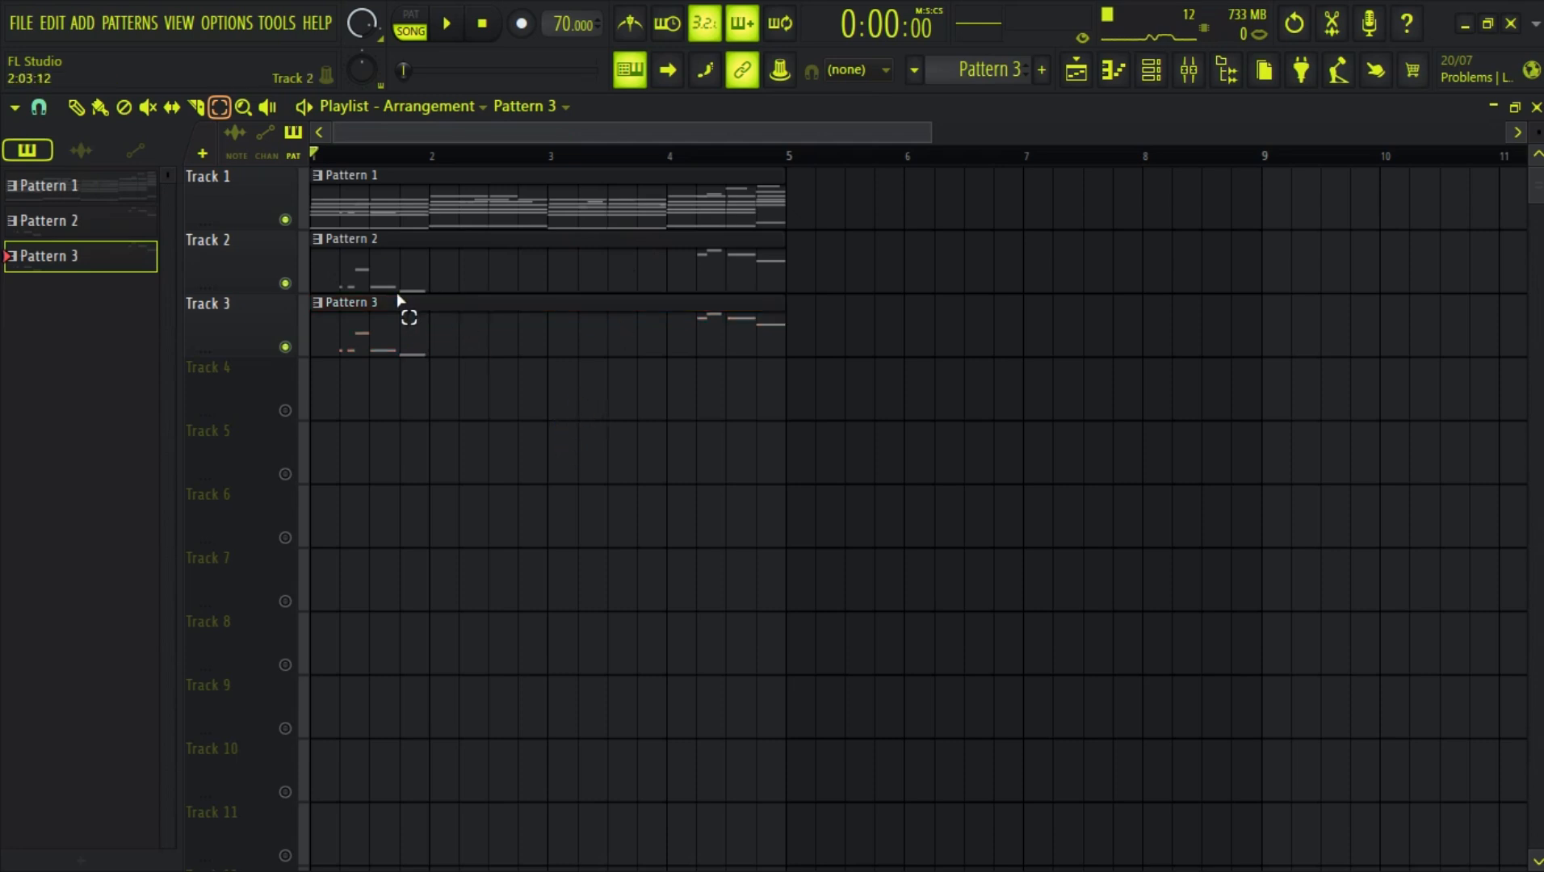
click(100, 108)
click(91, 108)
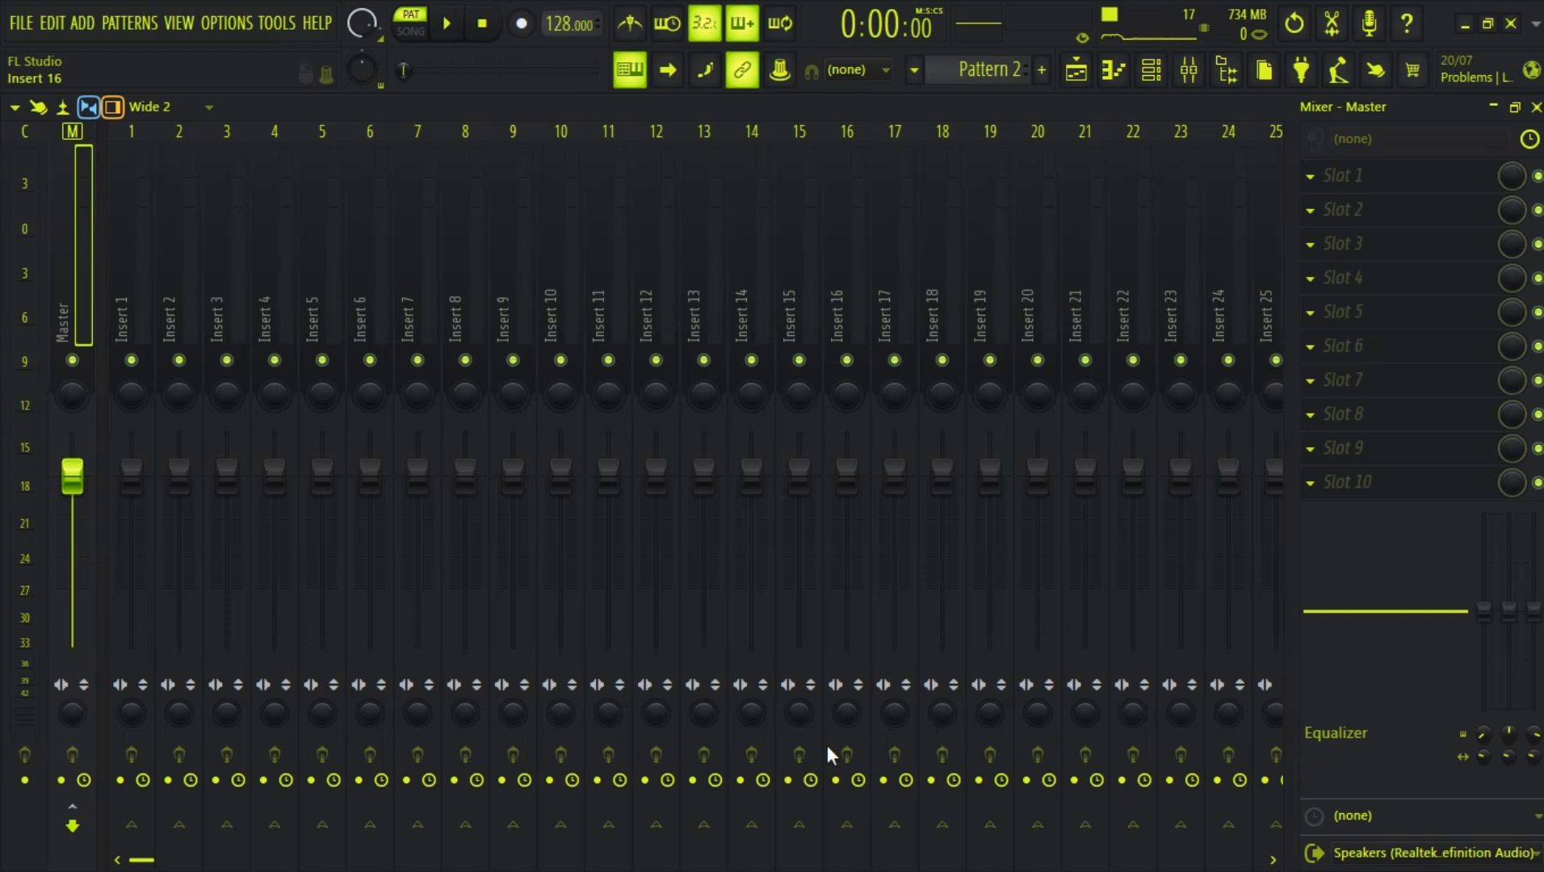
Step: Switch the piano roll from Celeste to Piano 1 and play back its eight-bar chord progression
click(1115, 71)
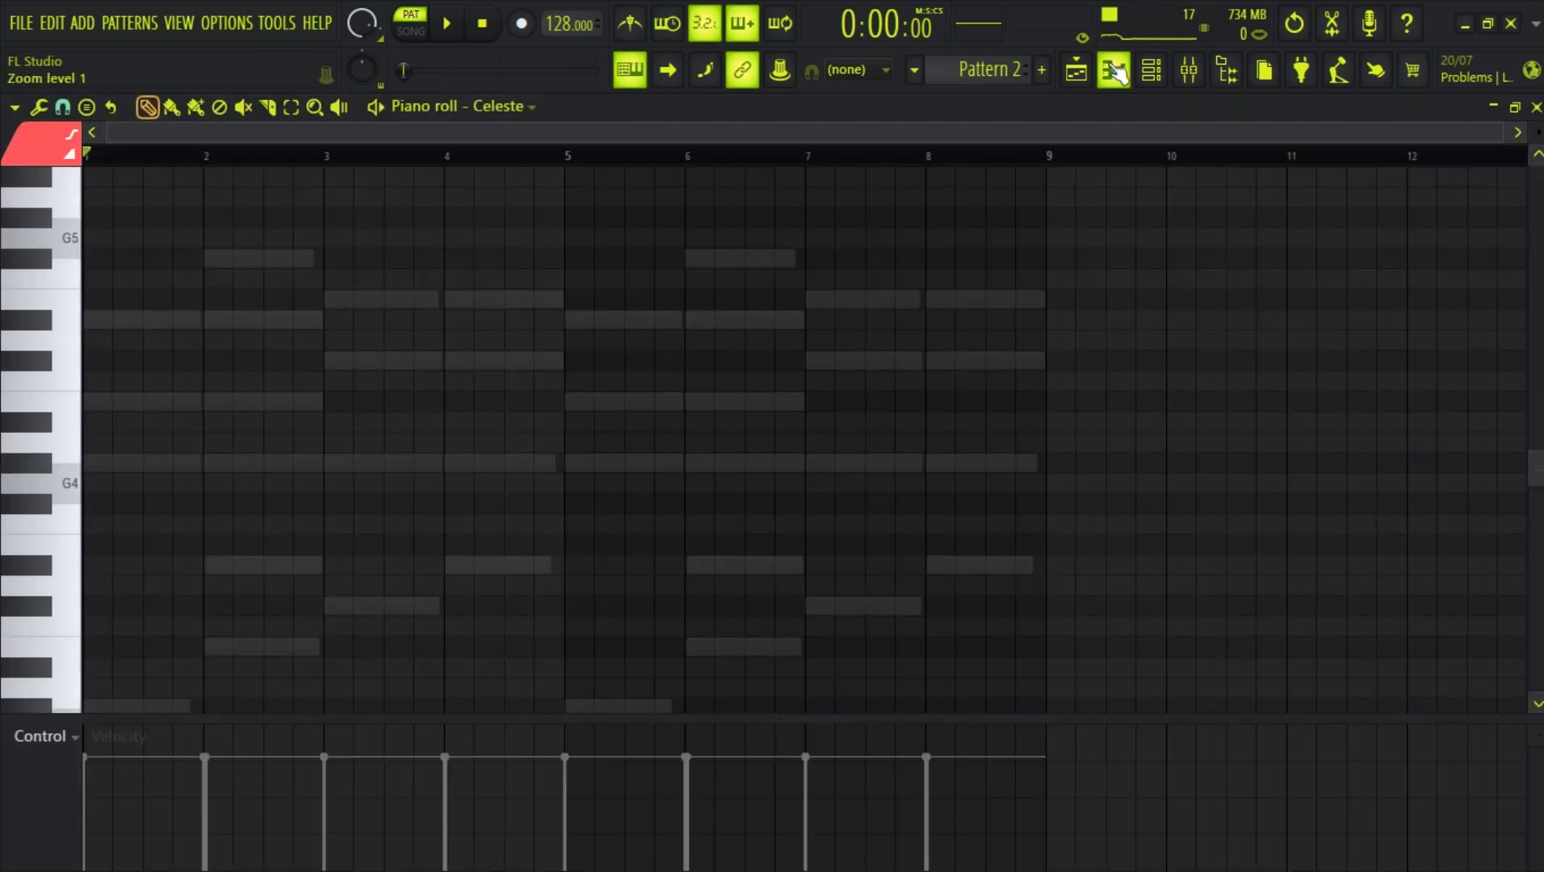
click(533, 106)
click(519, 168)
scroll(311, 404, down, 3)
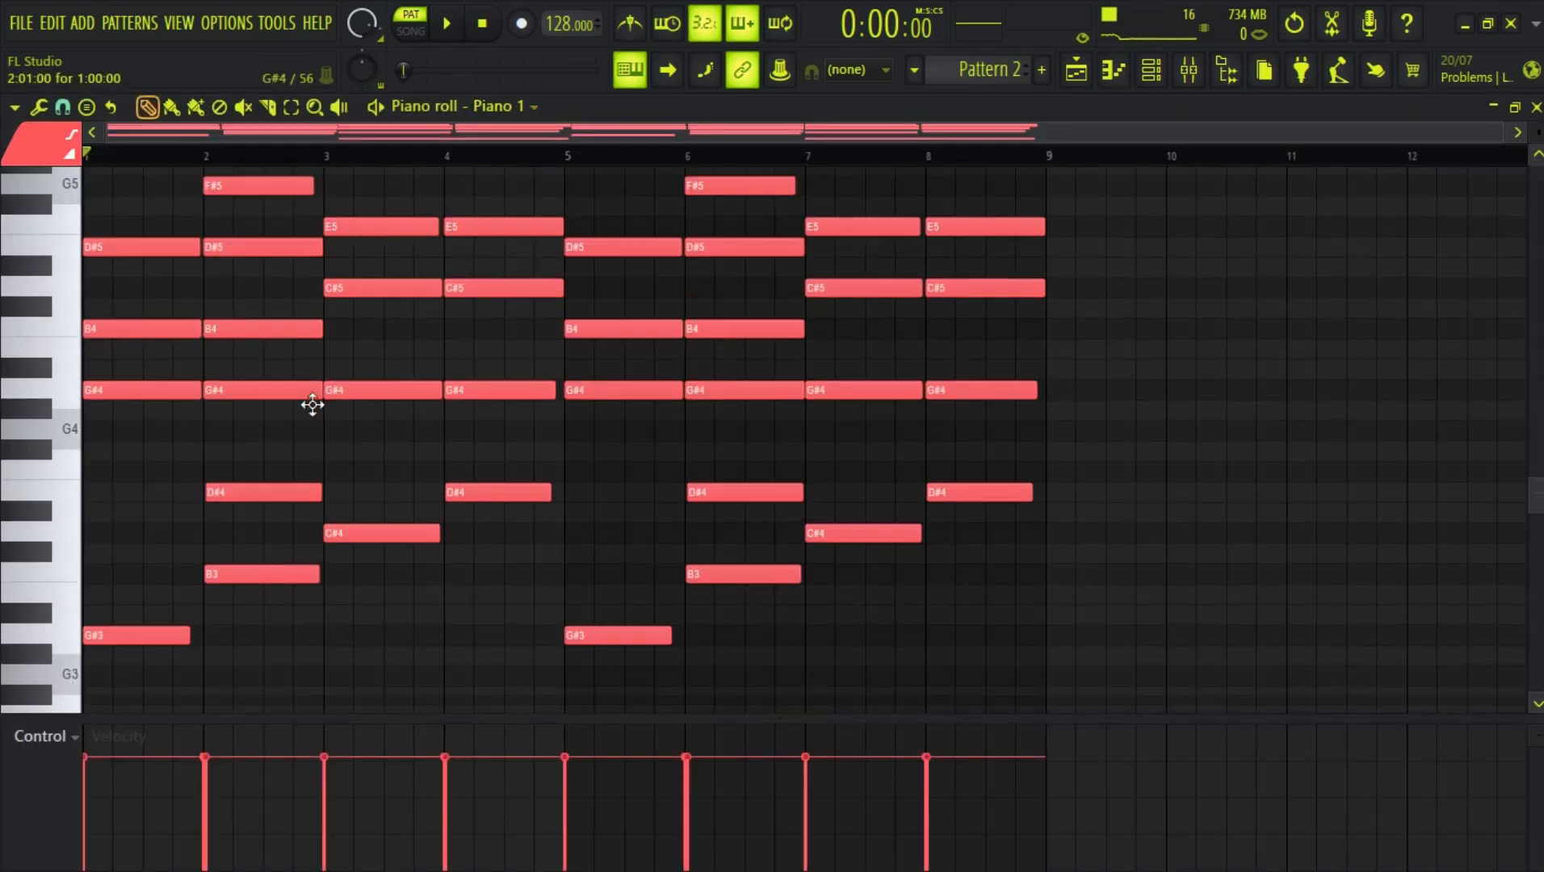
scroll(279, 399, up, 3)
scroll(280, 399, down, 1)
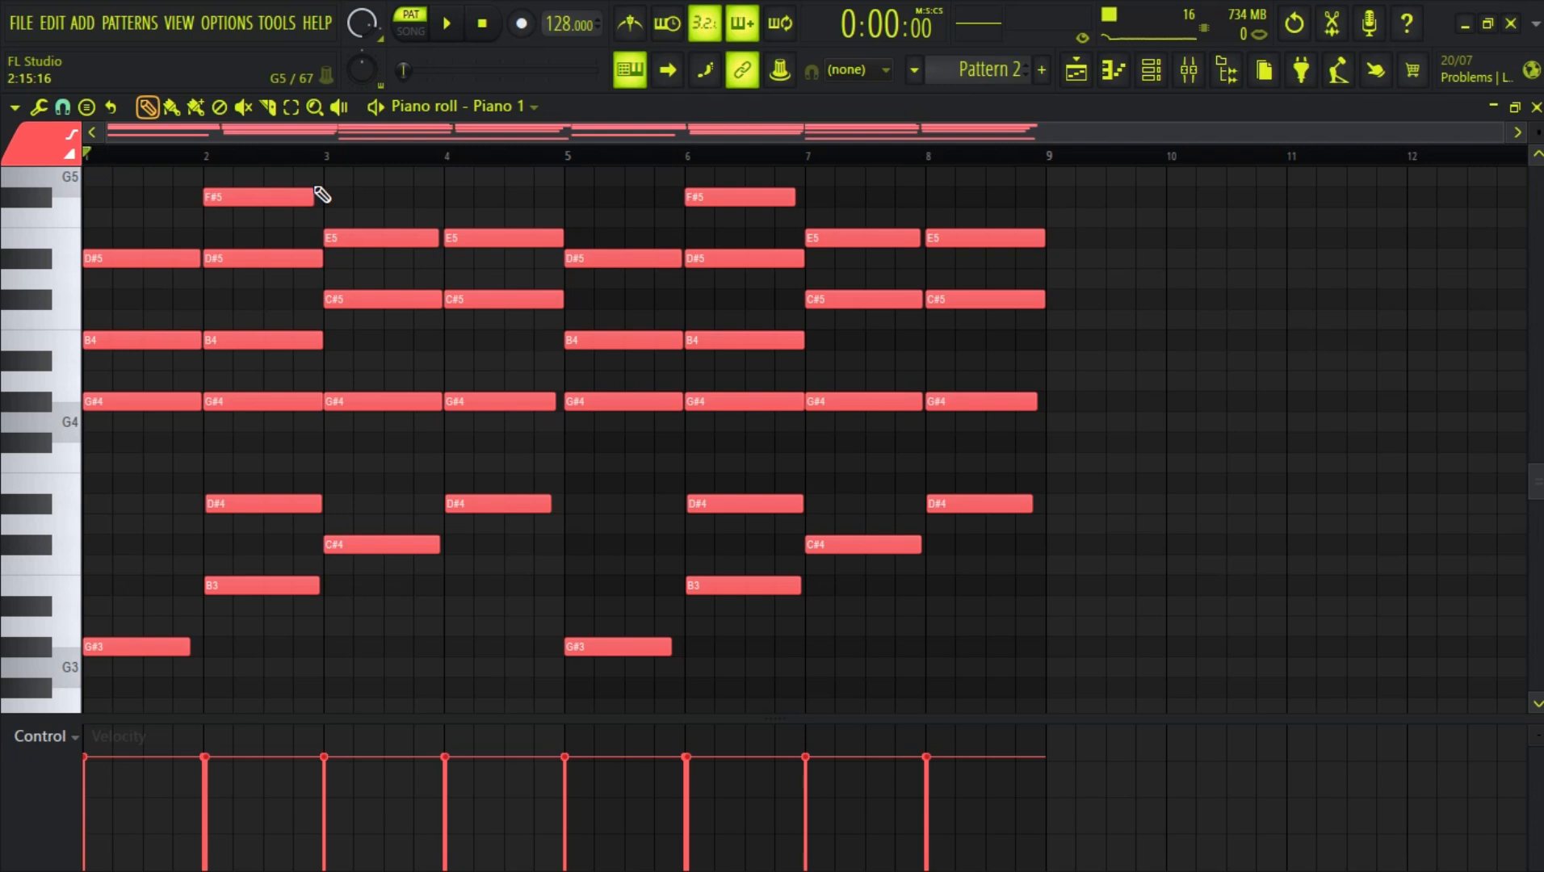
key(space)
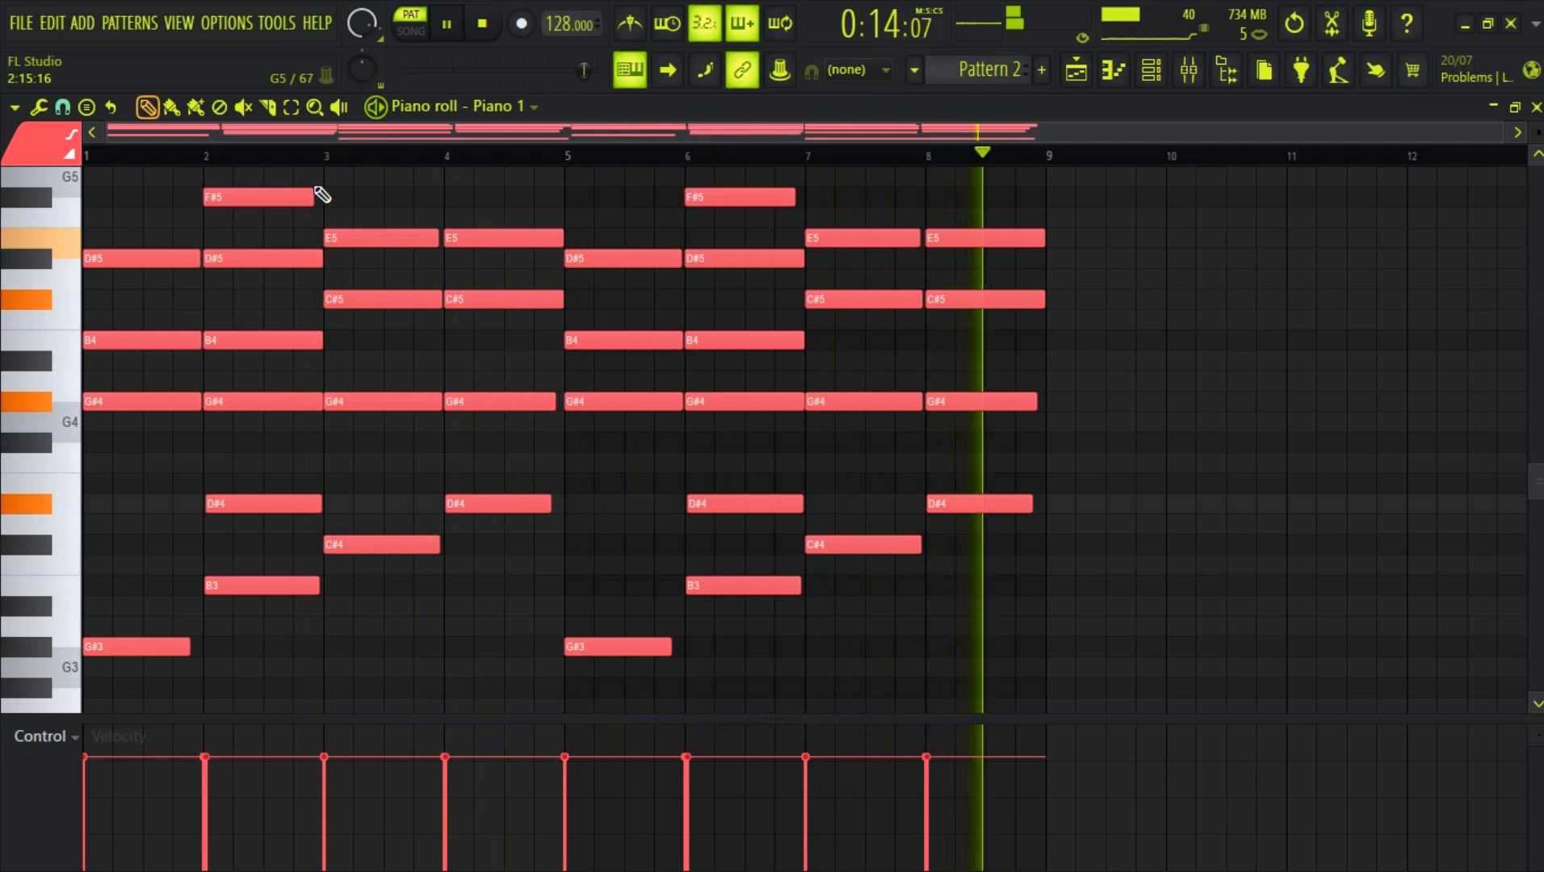
key(space)
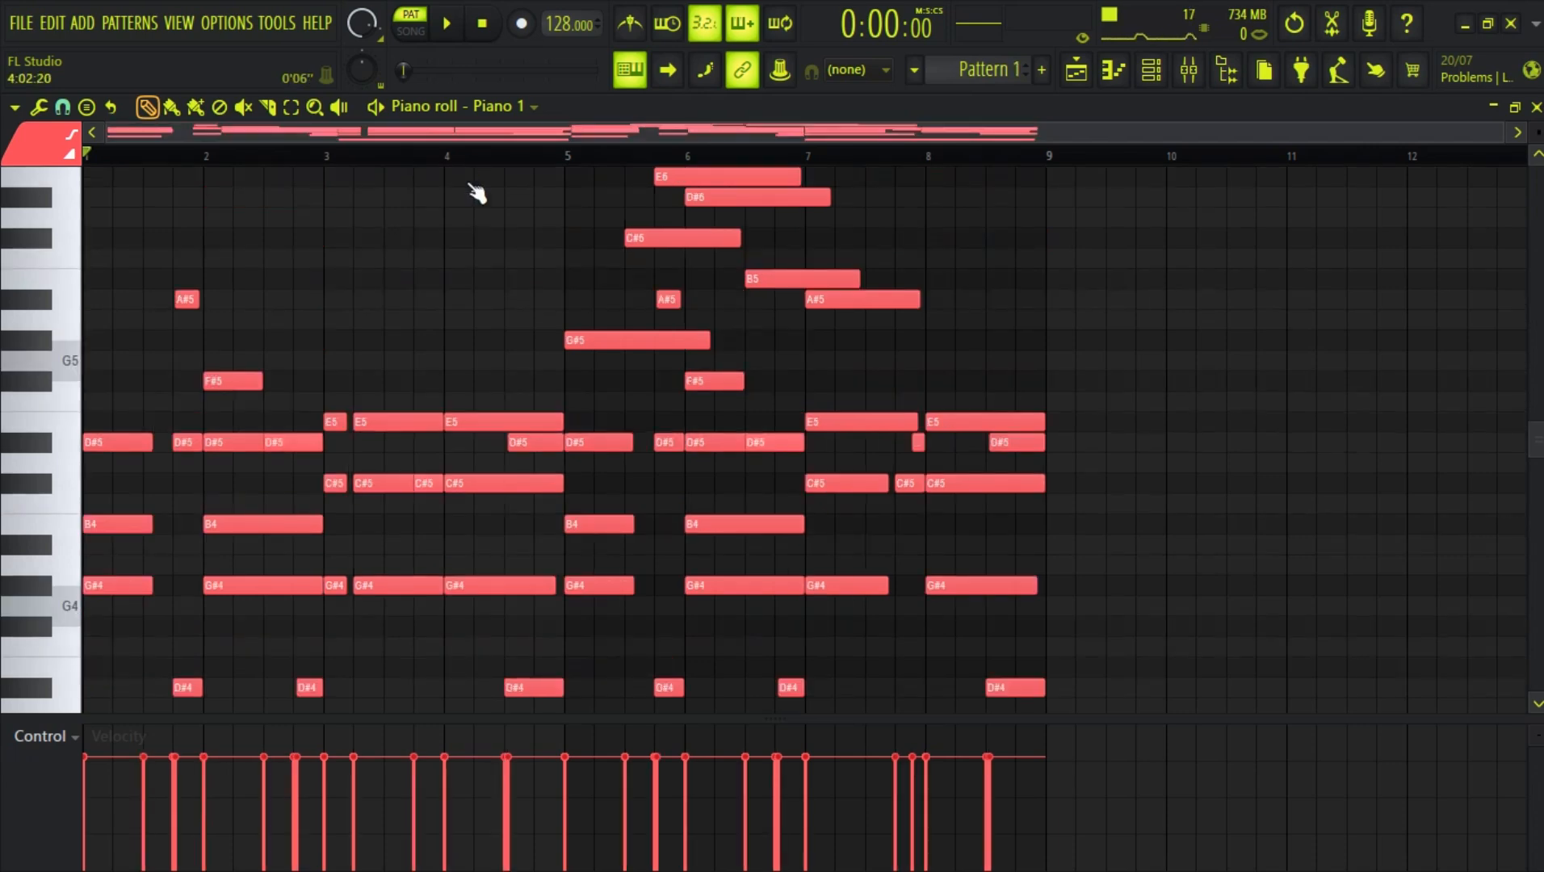
Step: Play back Pattern 1 on Piano 1 and examine its notes from the high melody down to the bass, including bars 2 to 6 up close
scroll(485, 295, down, 3)
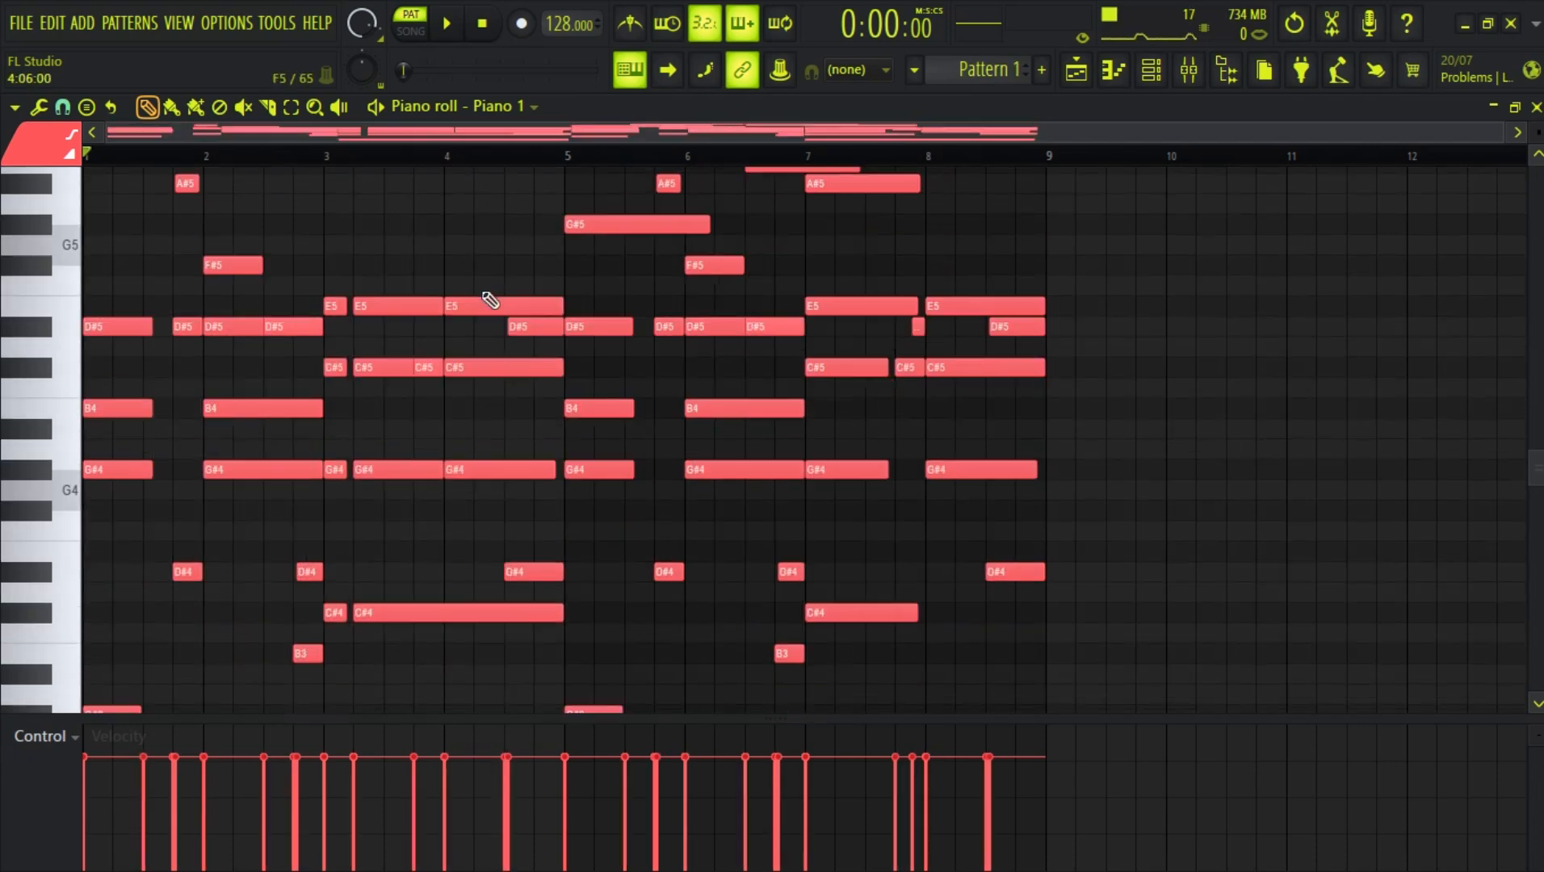
key(space)
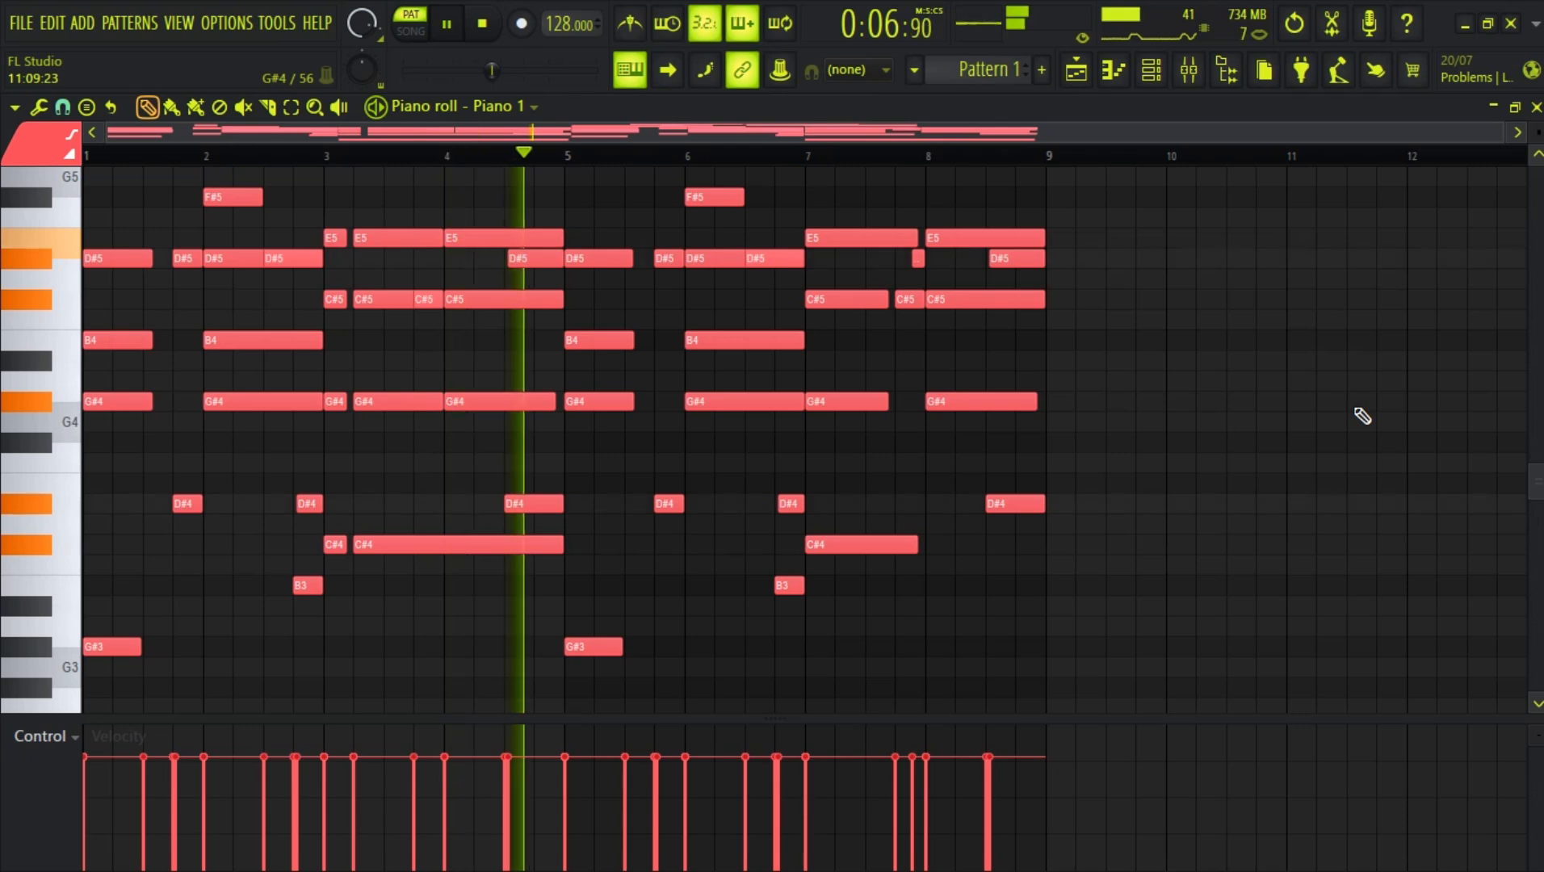
scroll(1362, 415, down, 3)
scroll(1363, 415, up, 8)
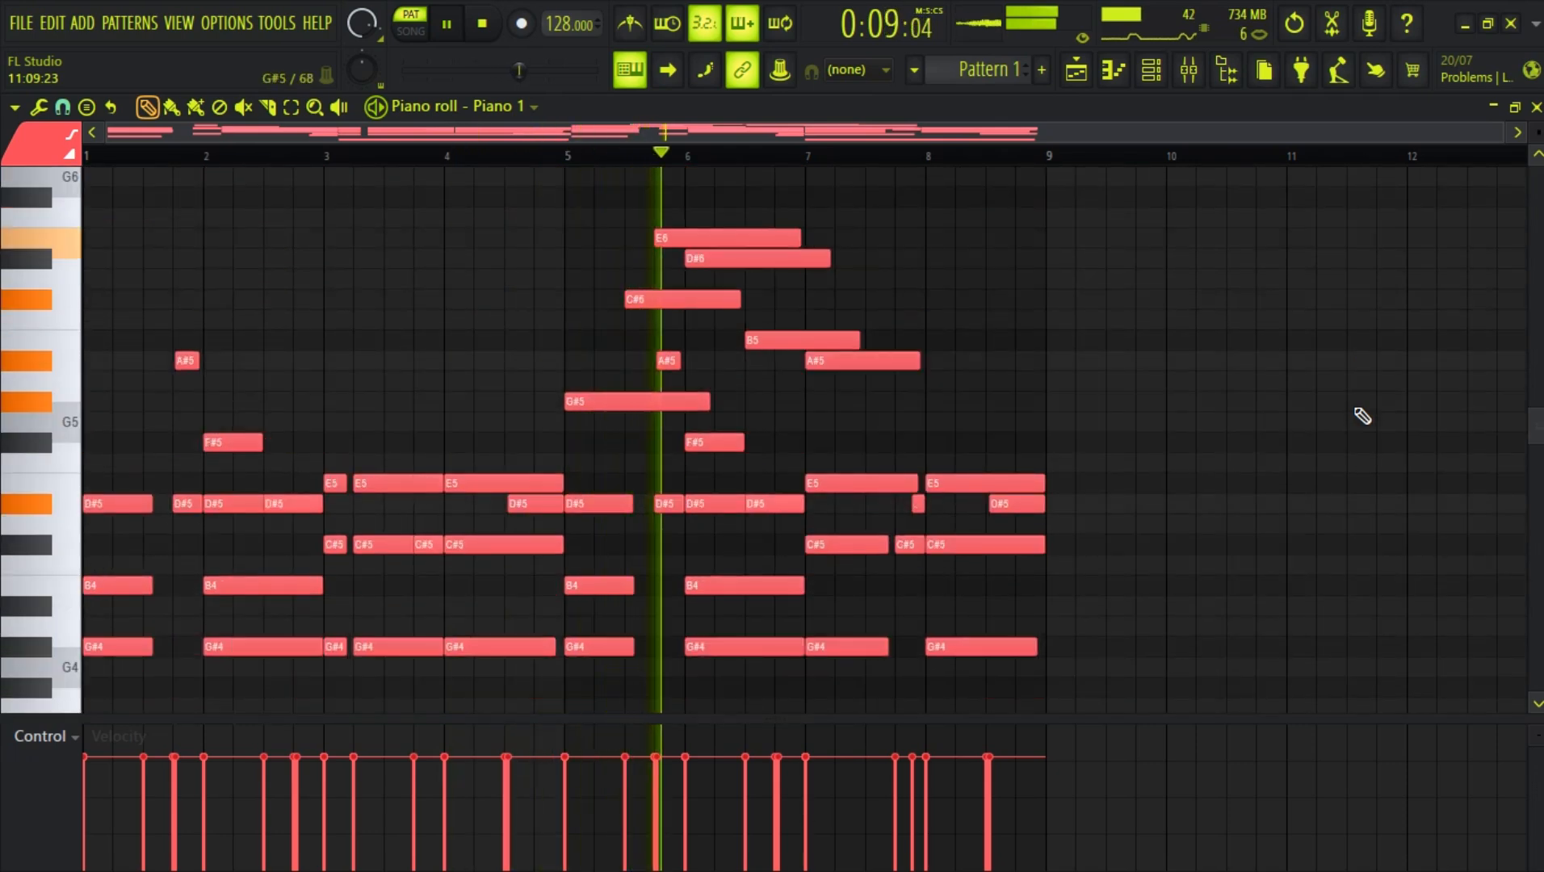
scroll(1363, 415, down, 1)
scroll(1363, 415, down, 2)
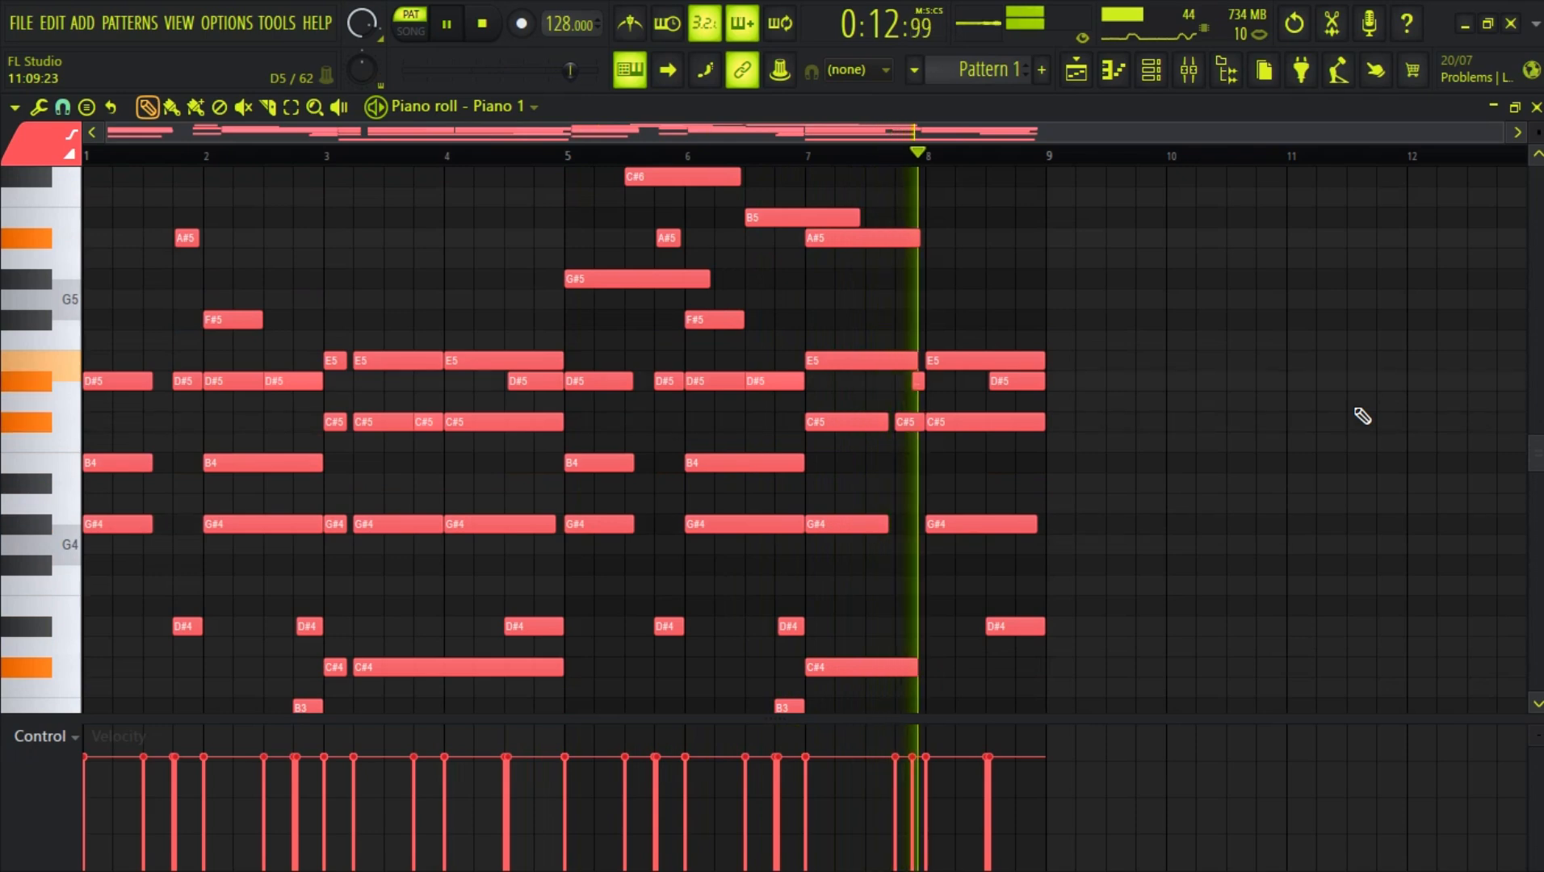
scroll(1363, 416, down, 3)
scroll(1362, 415, down, 3)
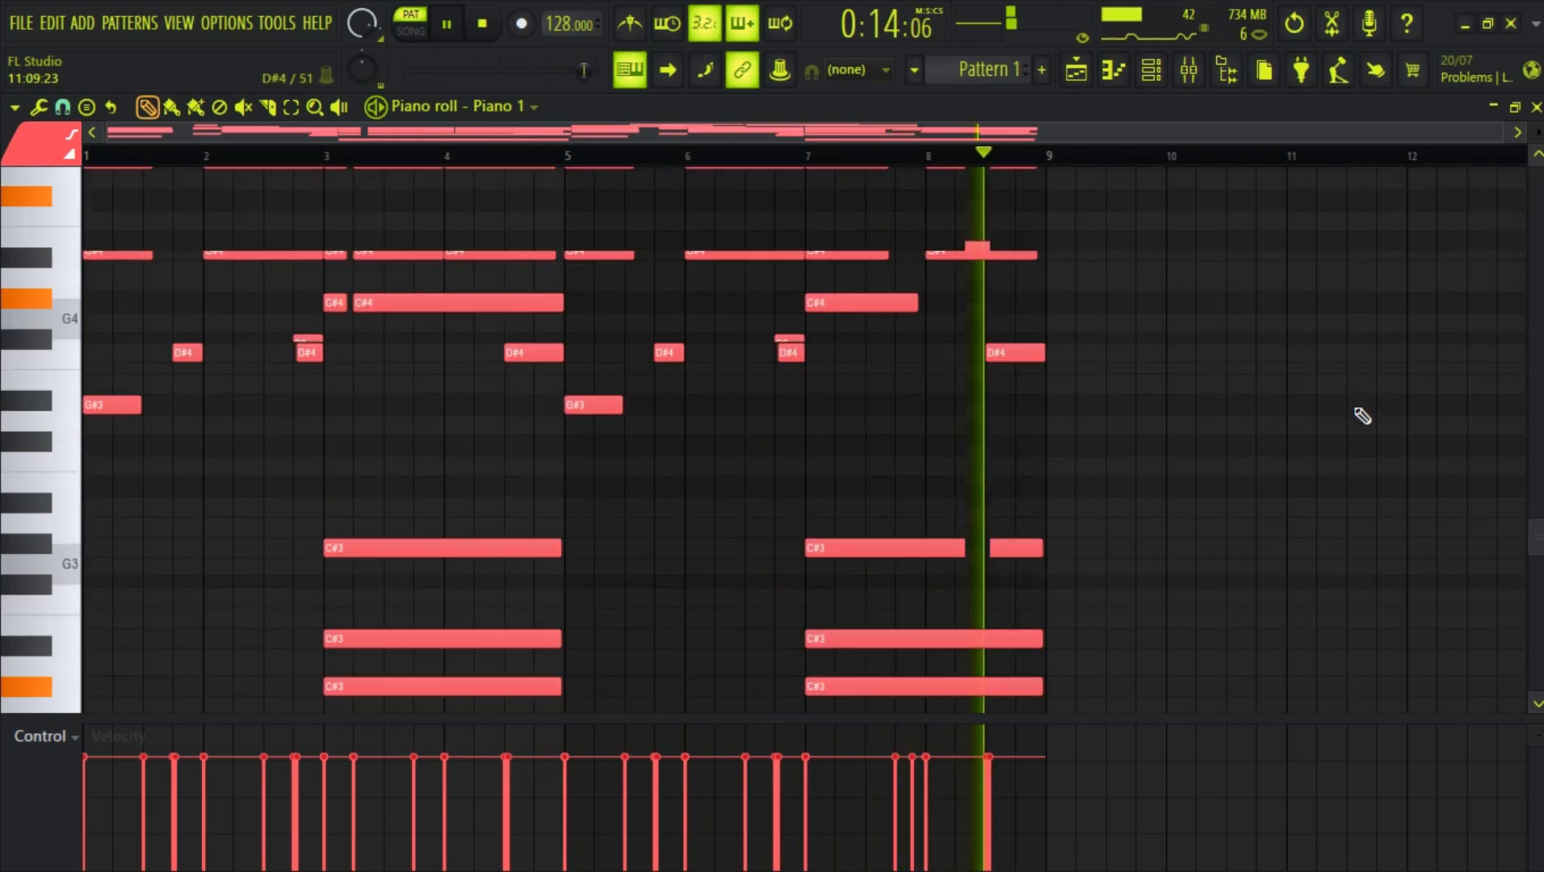
scroll(1363, 415, up, 1)
key(space)
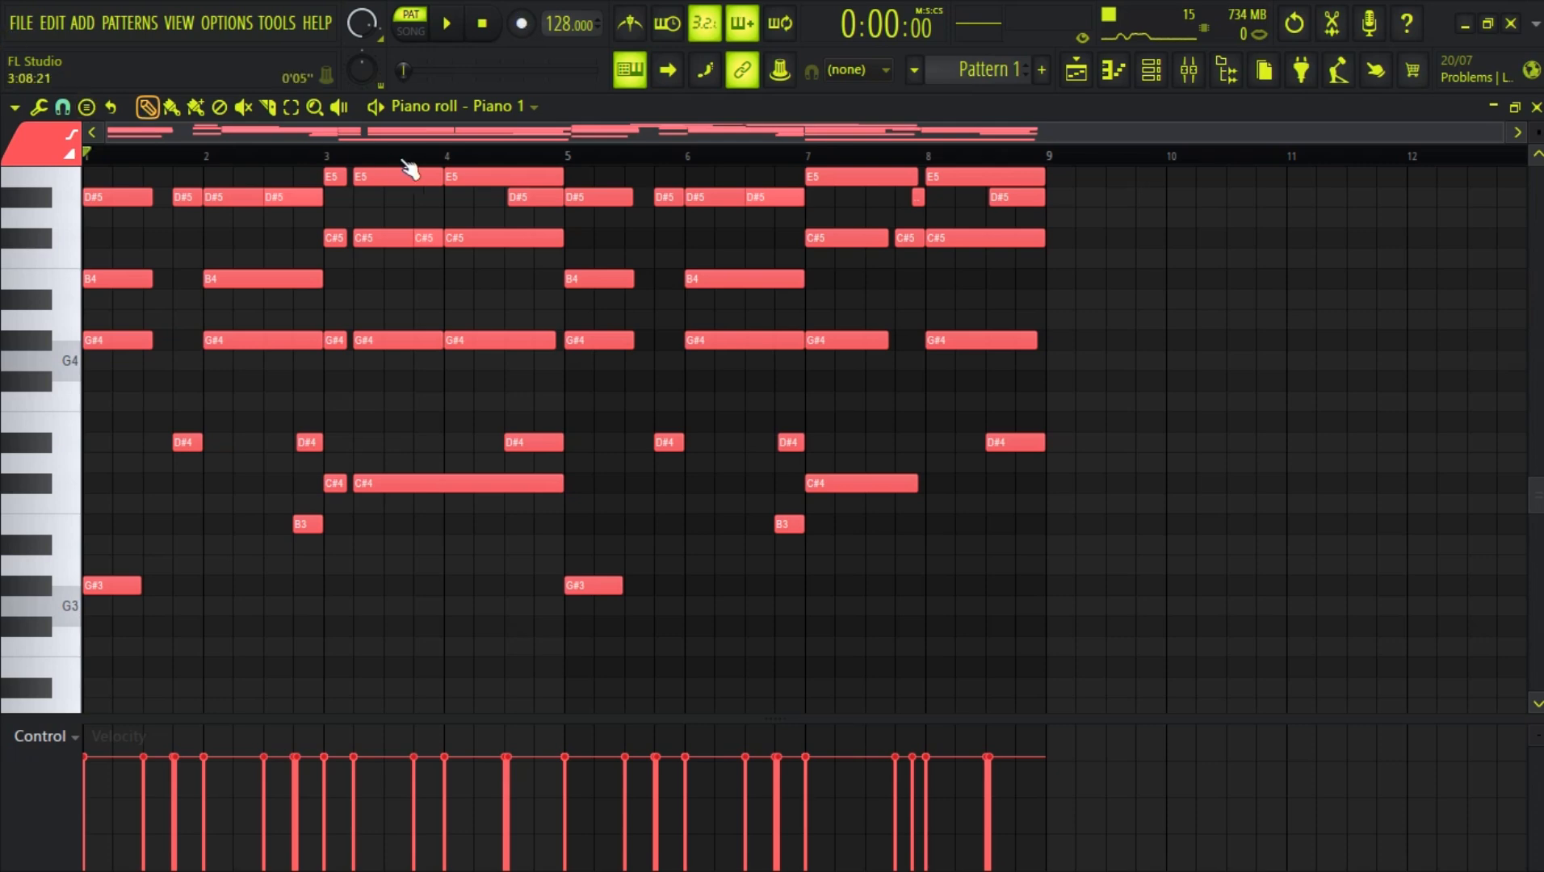
scroll(307, 157, up, 4)
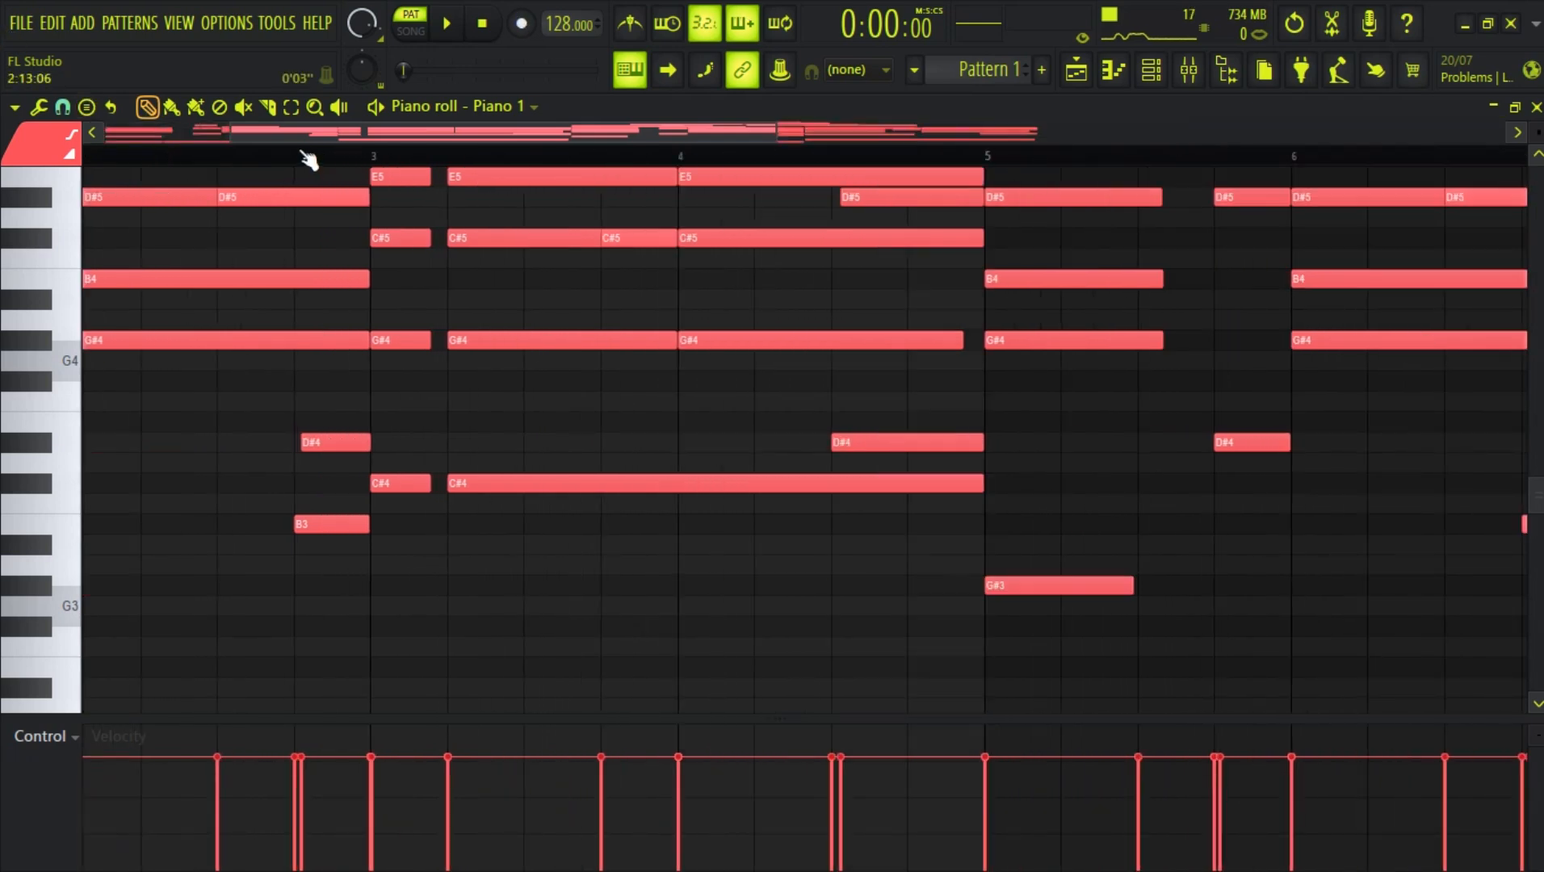